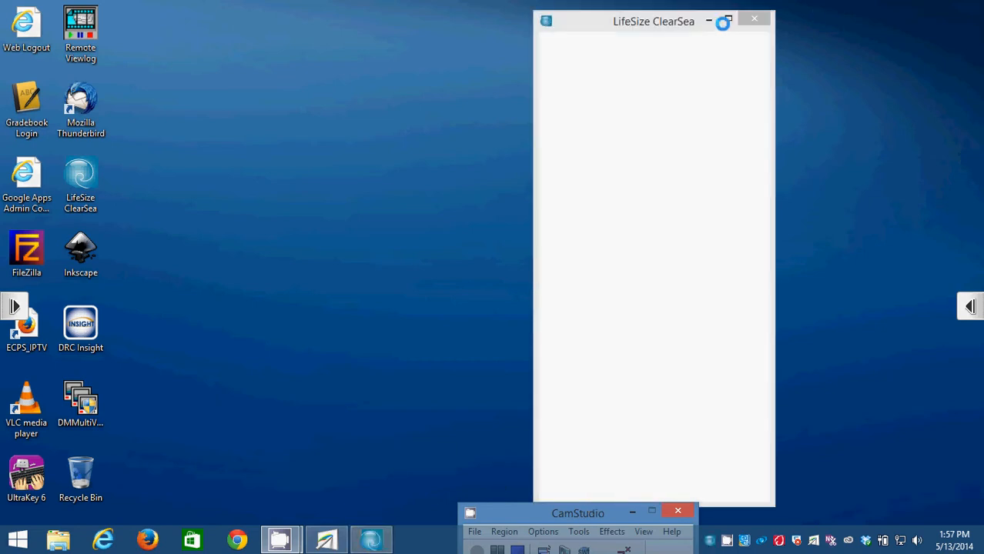
Minimize the LifeSize ClearSea window and move the CamStudio window to the lower right.
click(709, 20)
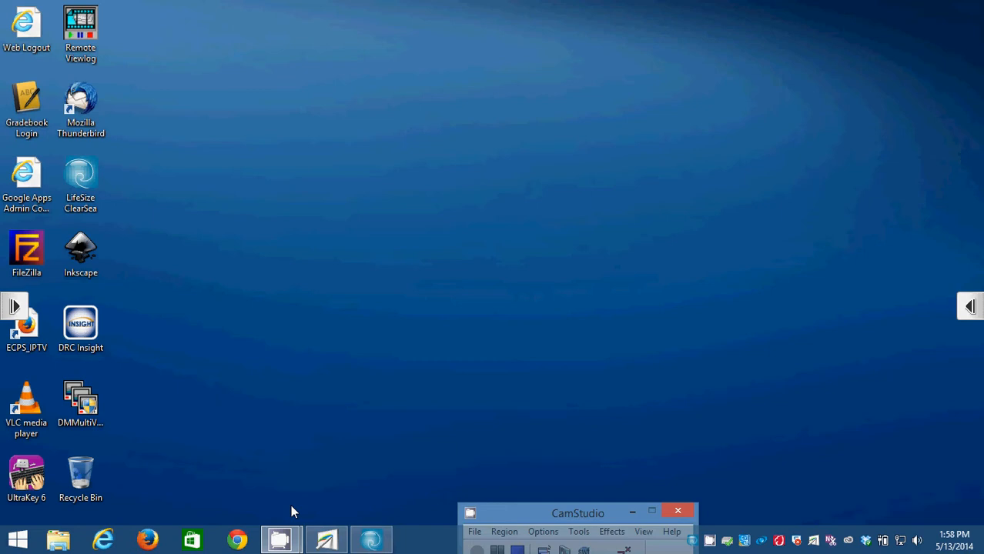
drag(527, 514, 790, 512)
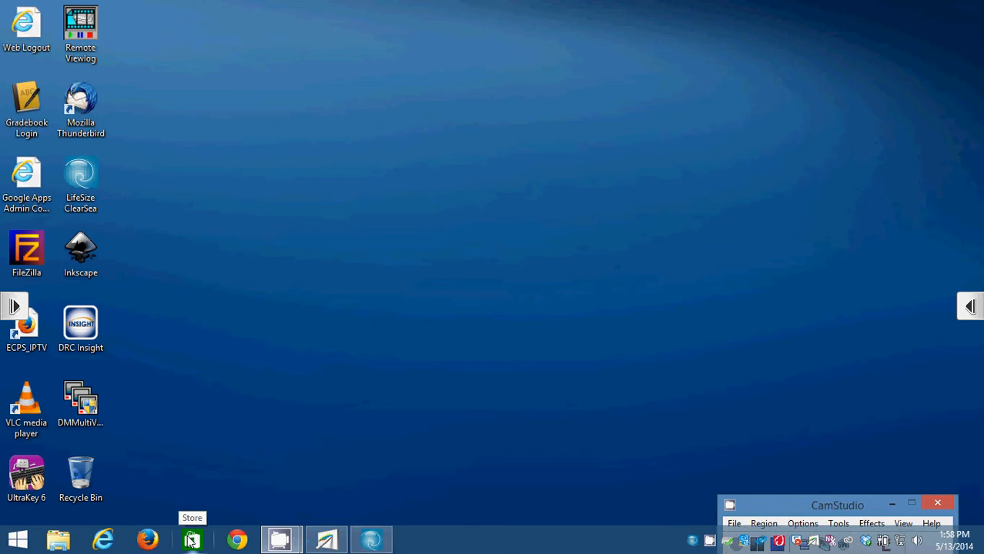
Search the Start screen for outlook and launch Outlook 2013.
click(324, 455)
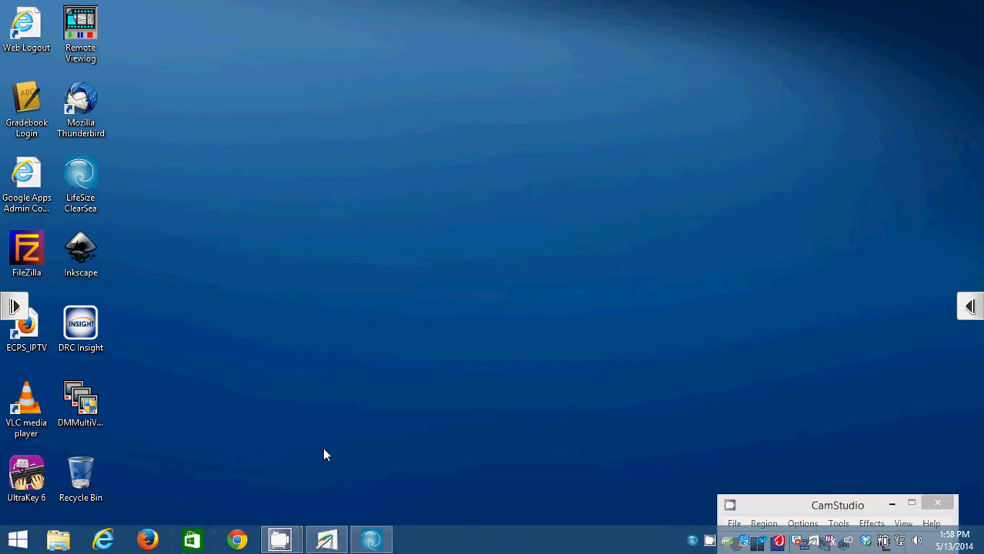
key(super)
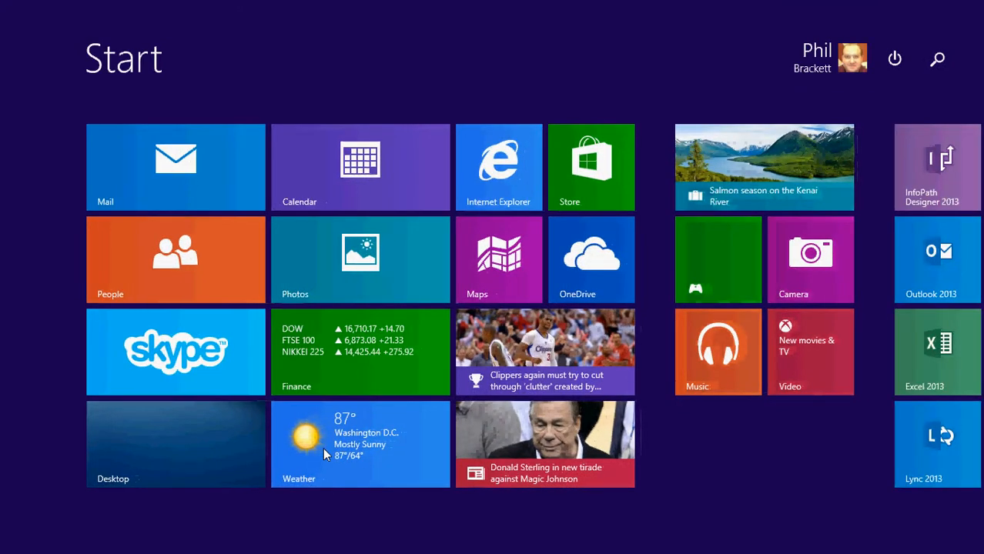
text(outl)
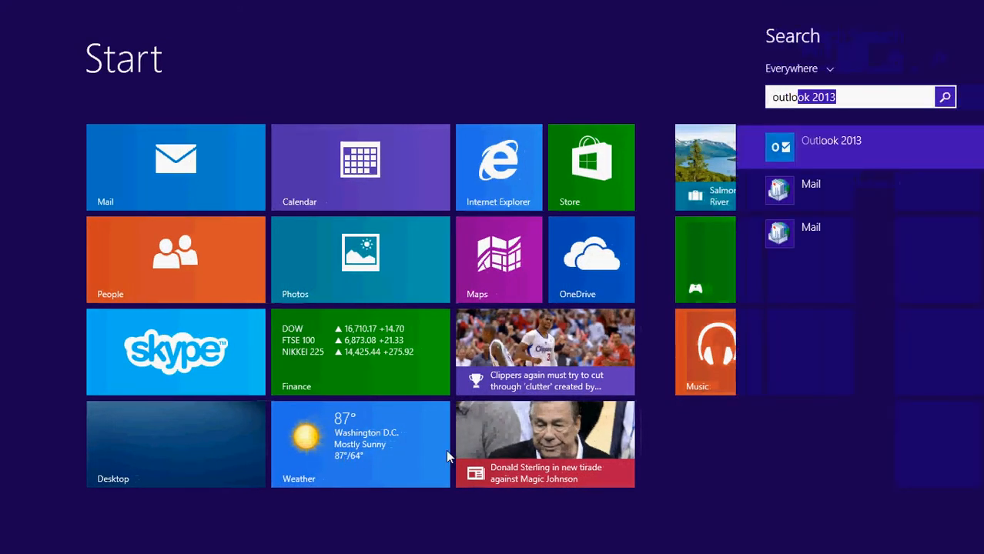
text(ook)
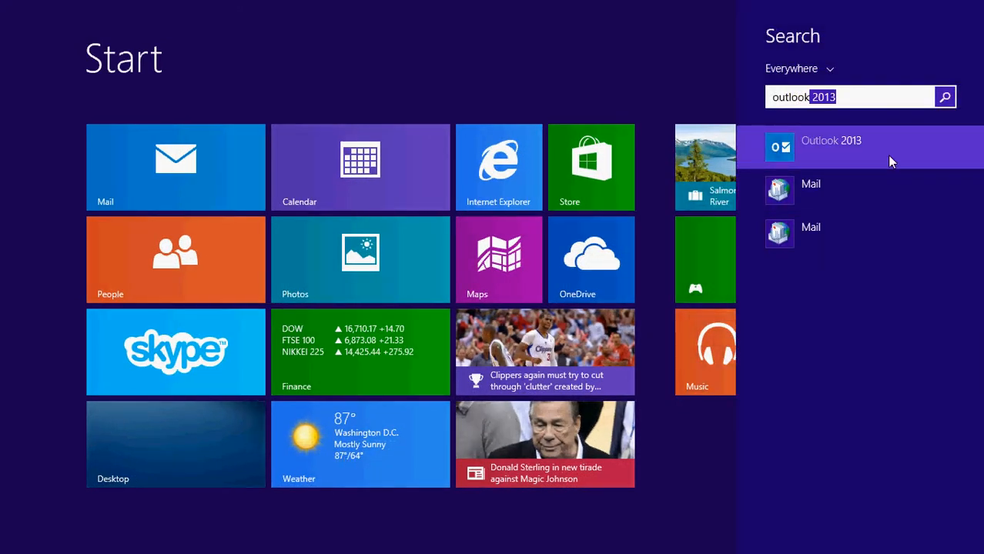
click(853, 146)
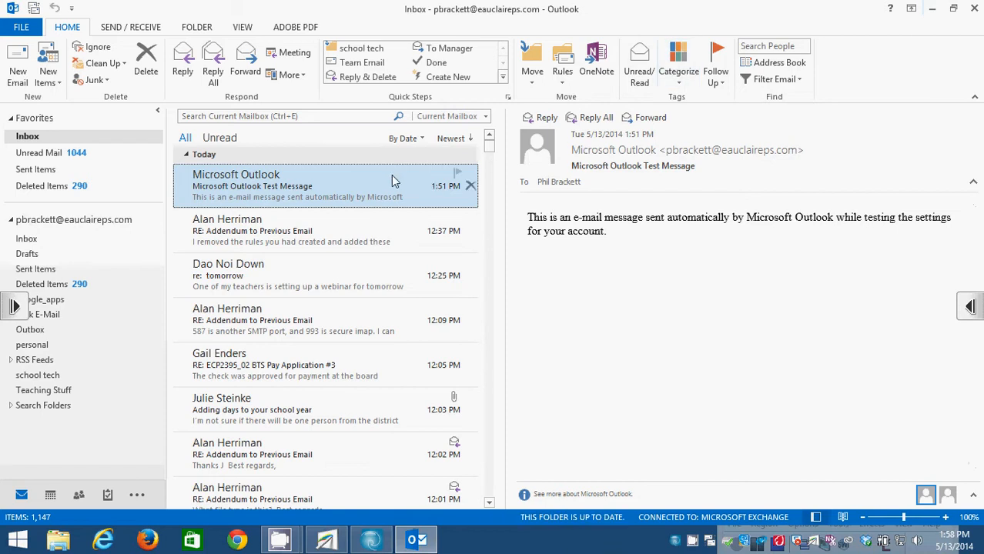
Delete the Microsoft Outlook Test Message from the inbox, then minimize Outlook.
right_click(418, 441)
click(439, 453)
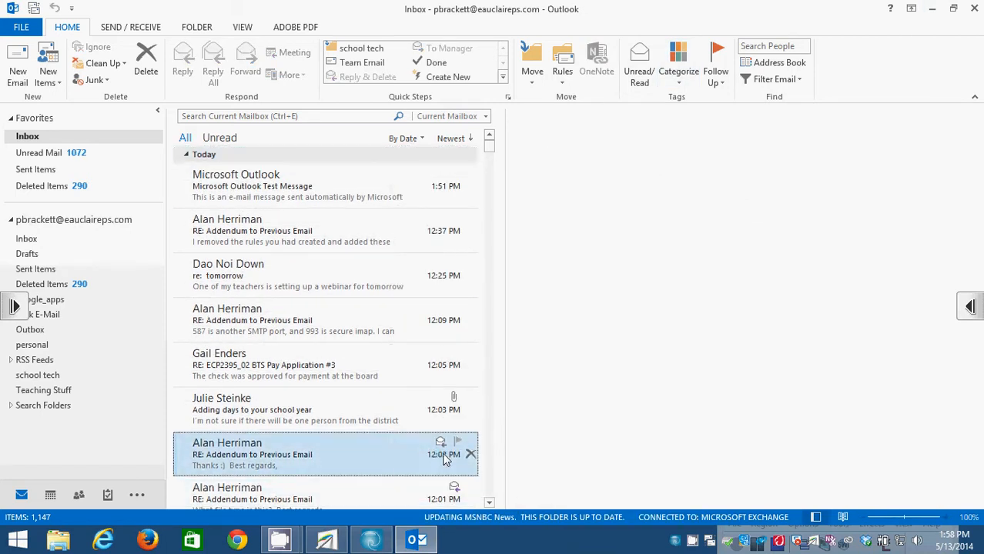
click(380, 187)
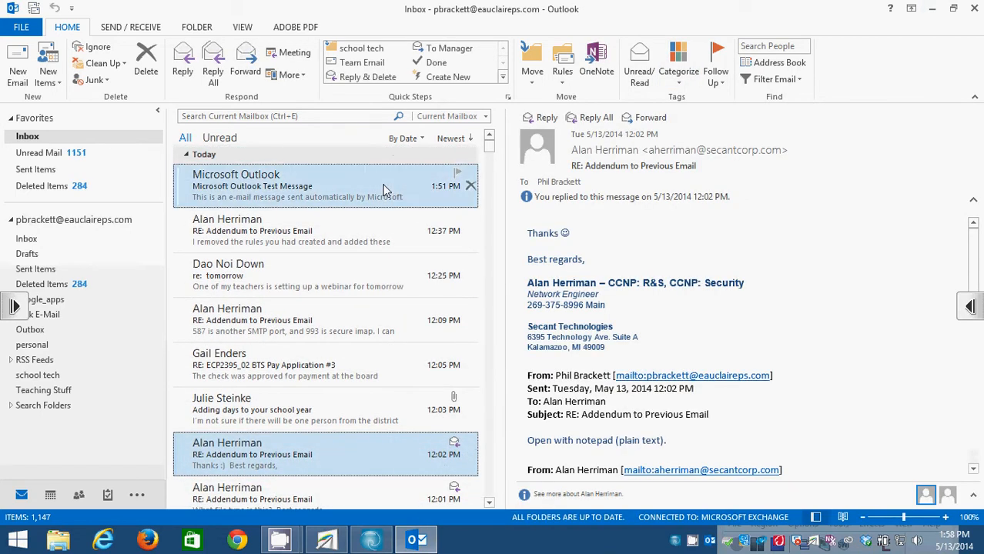
right_click(381, 193)
click(412, 465)
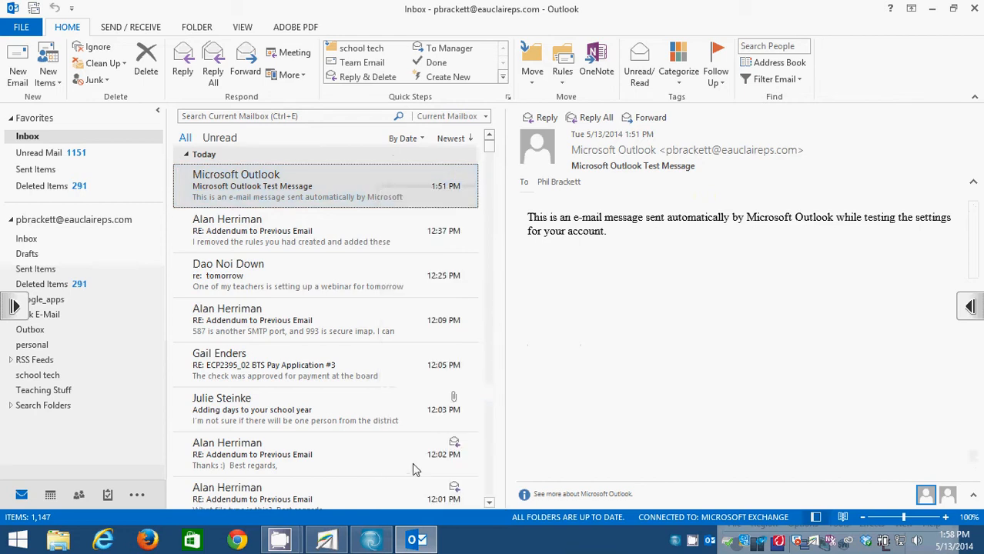
click(932, 9)
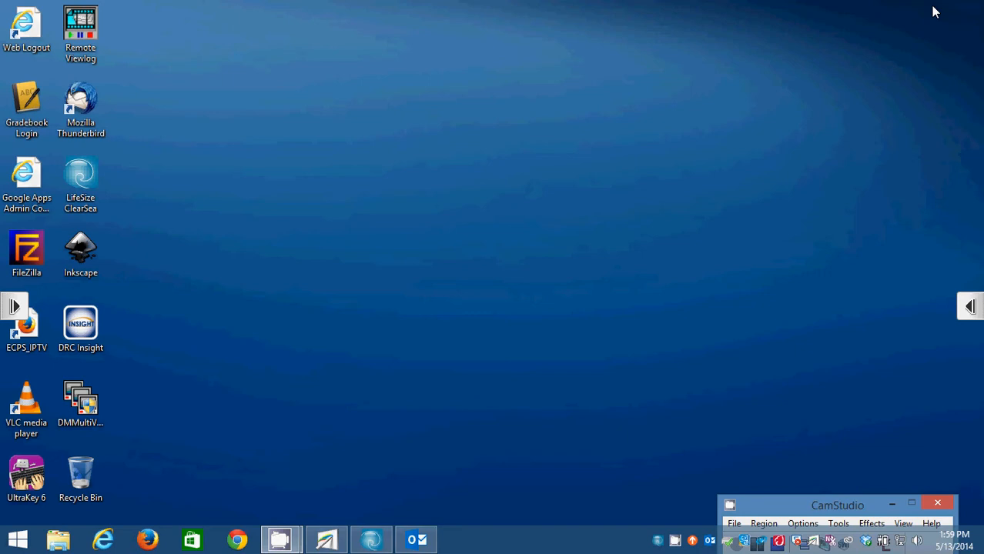
Launch Notepad and type the account's e-mail address followed by a new line.
key(super)
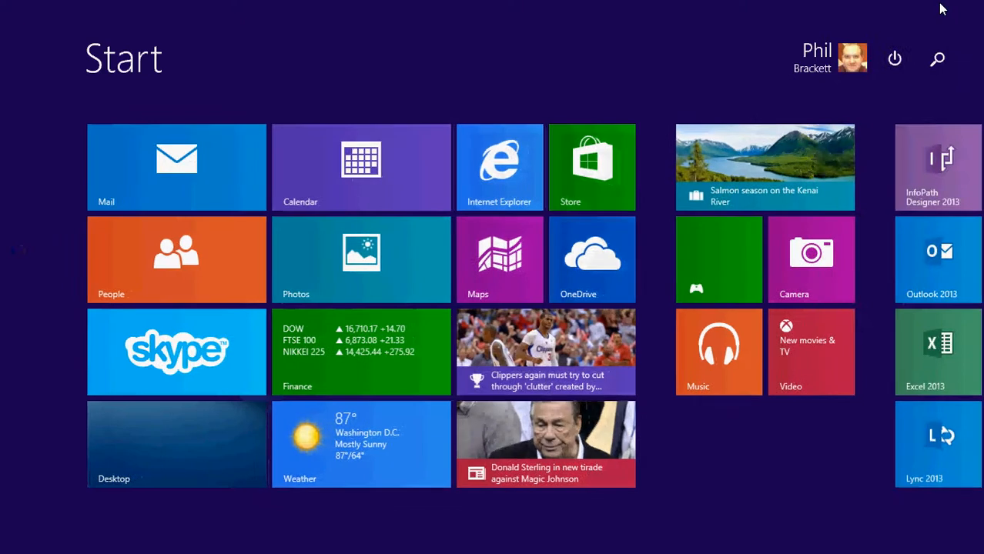
text(notepad)
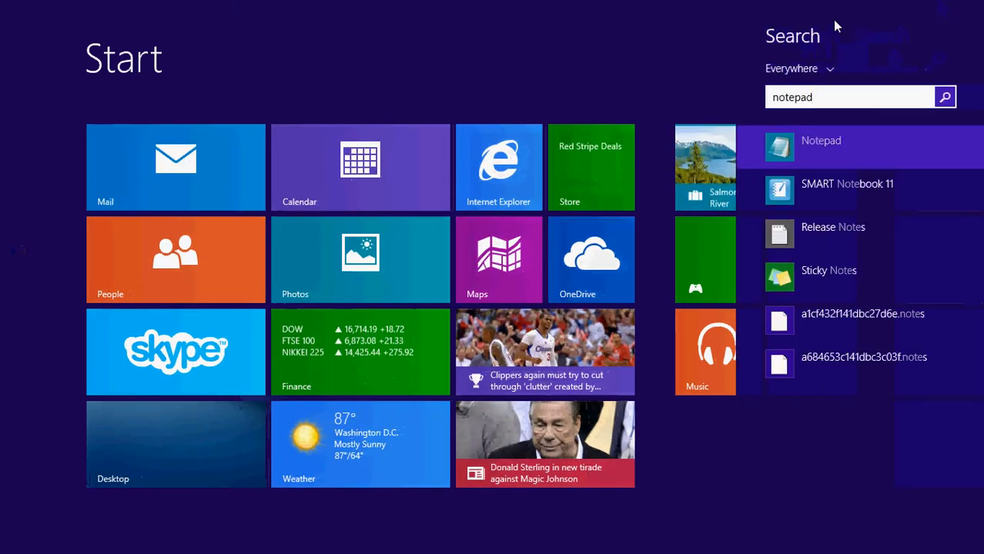
click(840, 152)
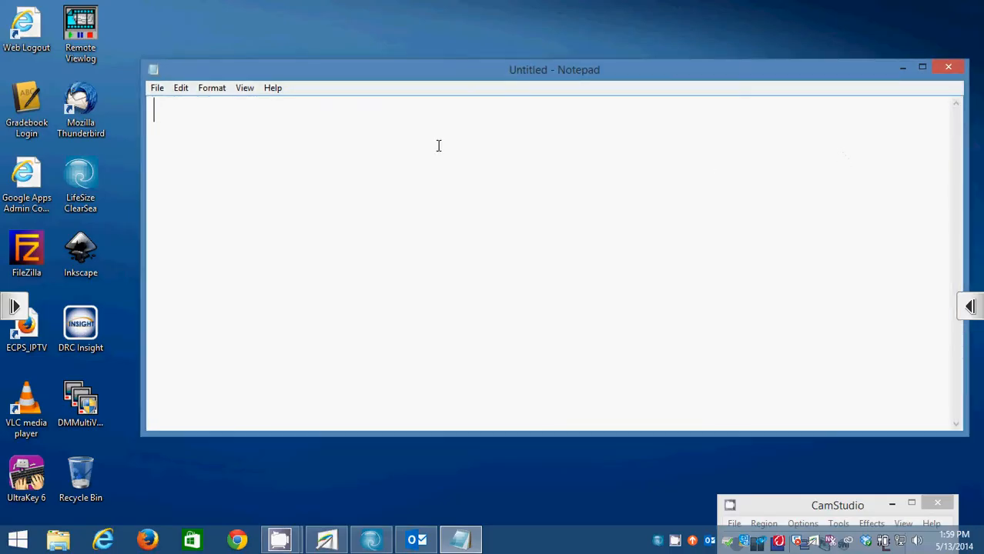
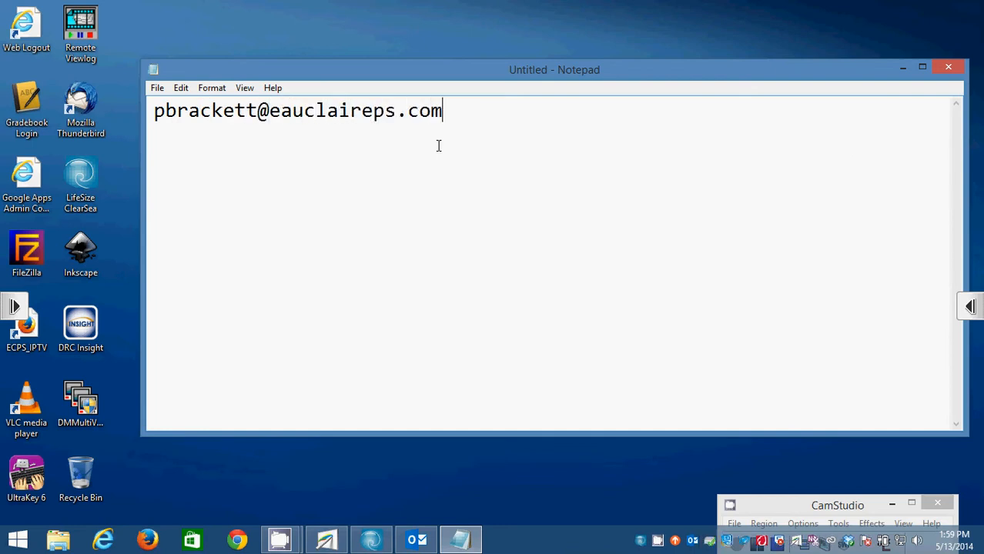
key(Return)
Practise deleting, cutting and pasting the e-mail address line back into the note.
drag(453, 110, 118, 77)
key(ctrl+c)
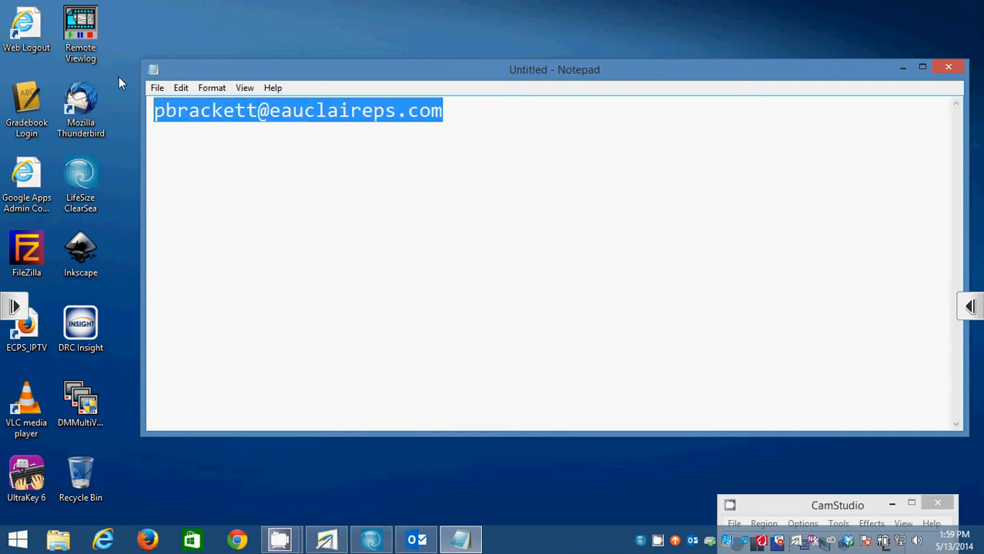
key(Delete)
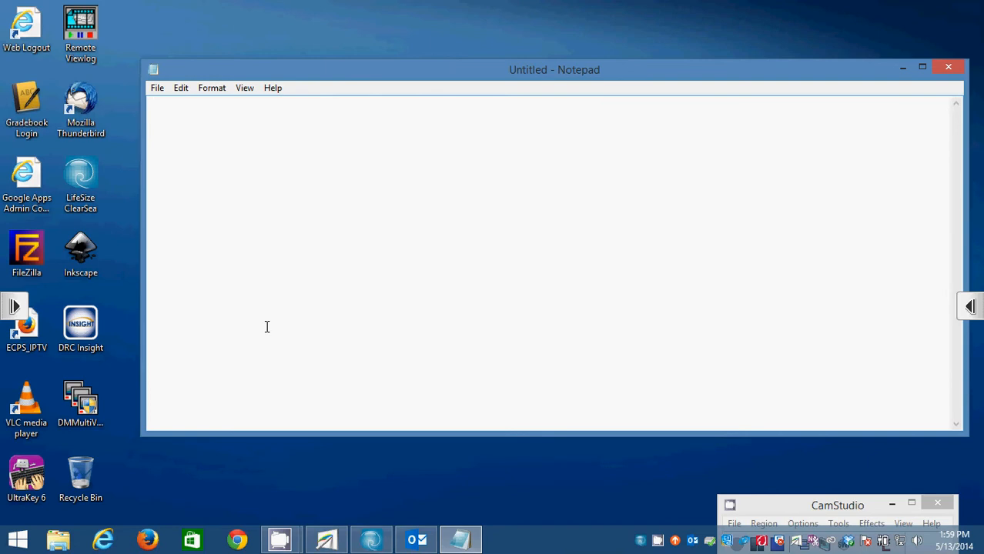
click(229, 133)
key(ctrl+v)
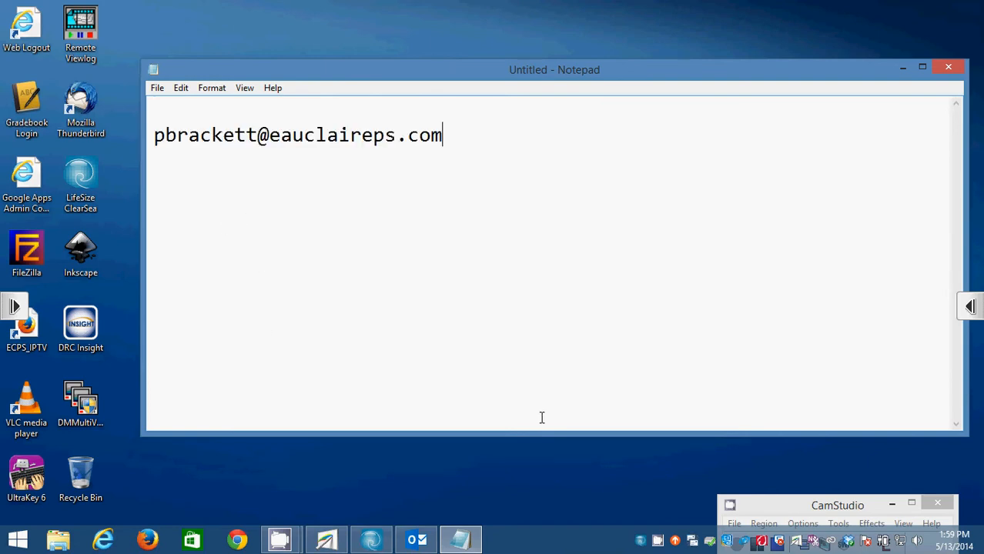
key(Return)
drag(408, 160, 168, 104)
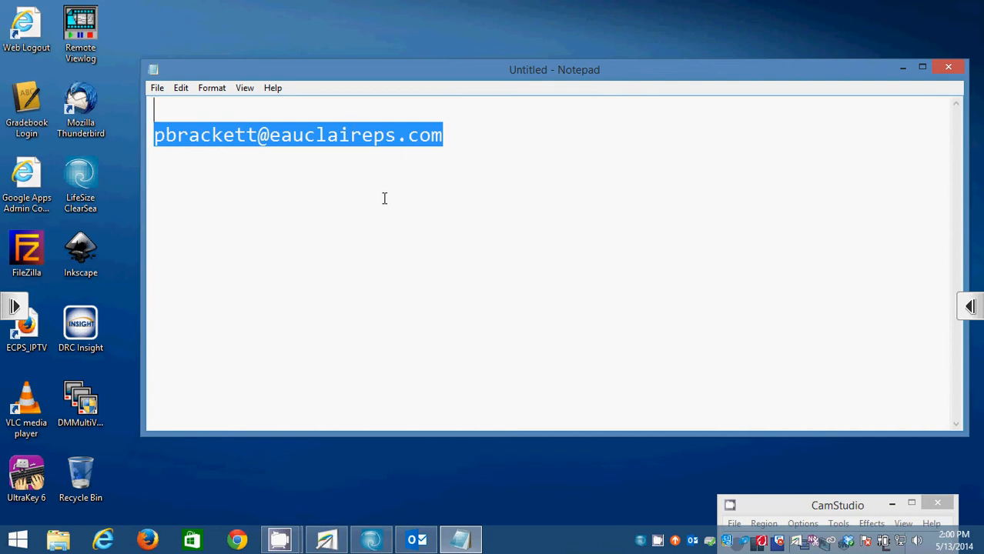
key(ctrl+x)
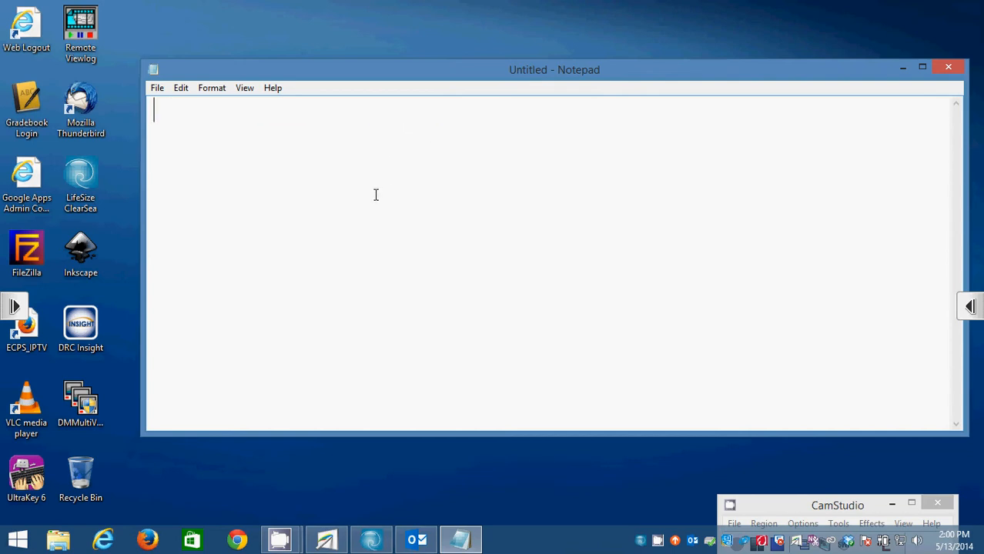
key(ctrl+v)
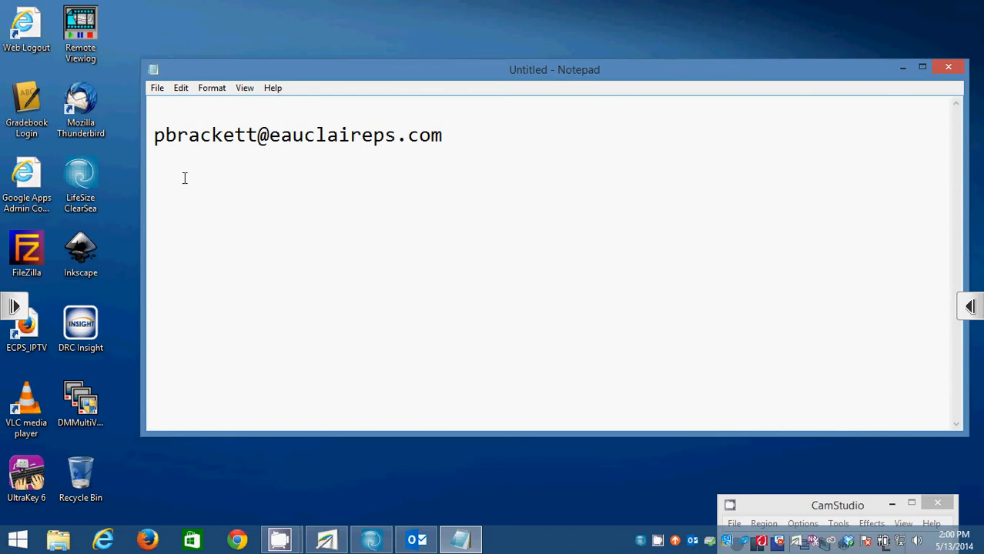
Practise selecting and deselecting the address line, including Ctrl+Shift+Home, then minimize Notepad.
drag(176, 158, 160, 112)
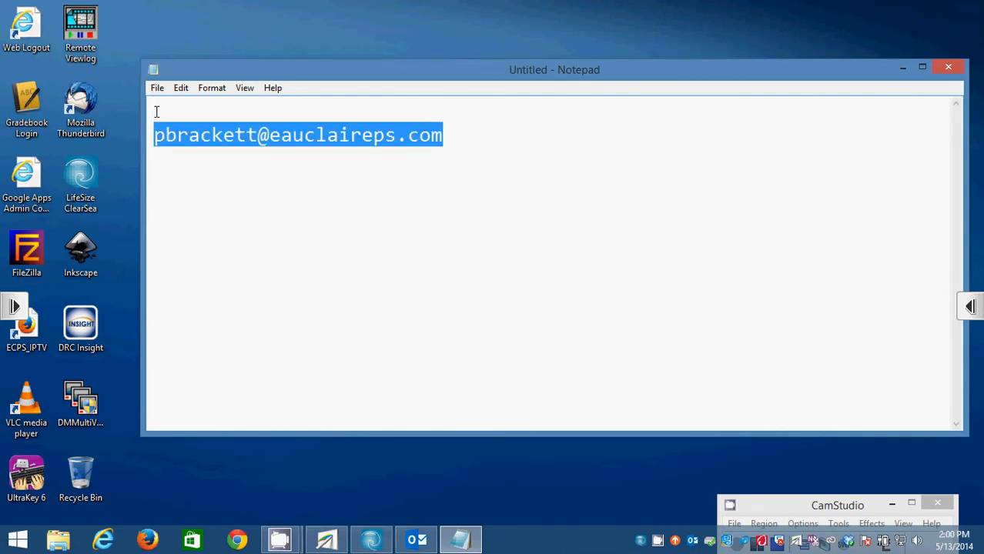
click(227, 179)
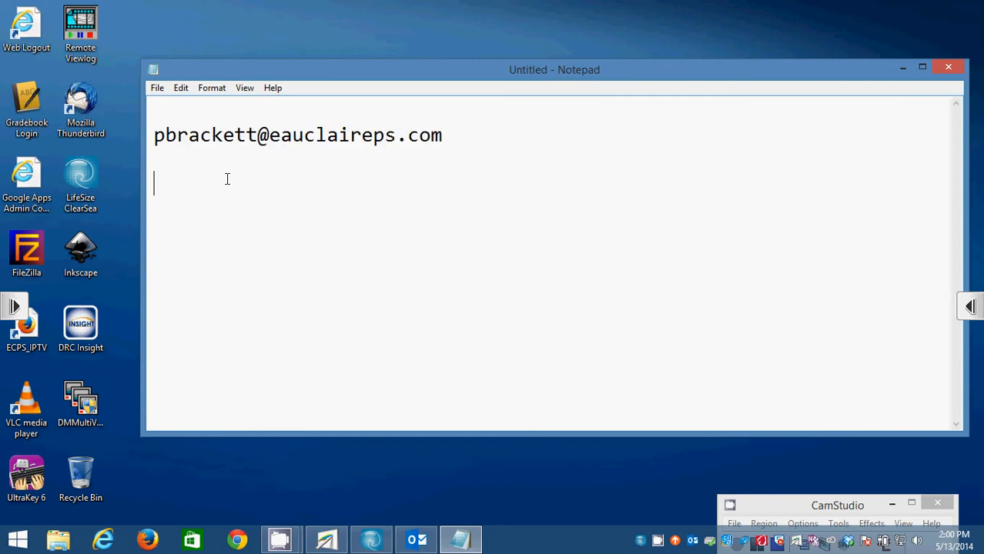
click(178, 149)
drag(178, 146, 158, 110)
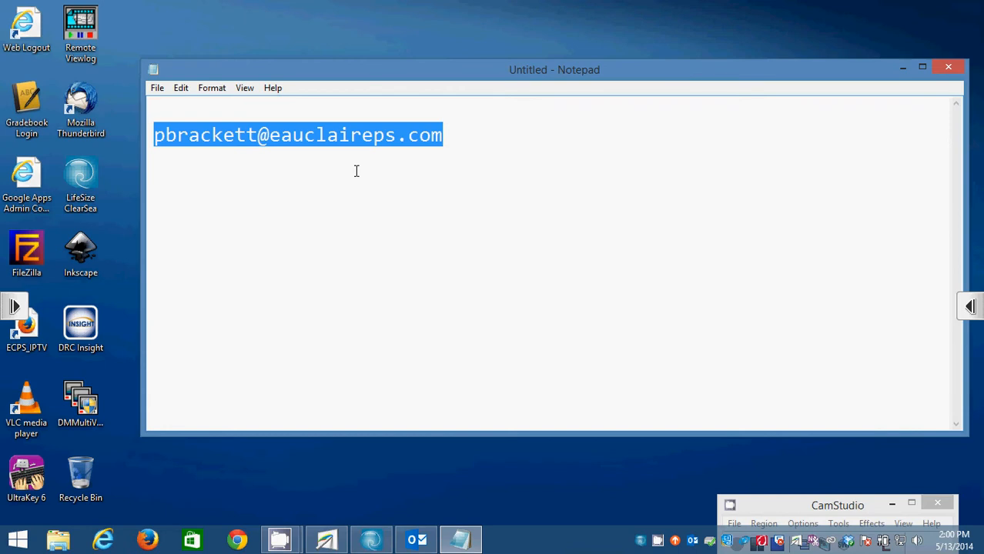
click(235, 221)
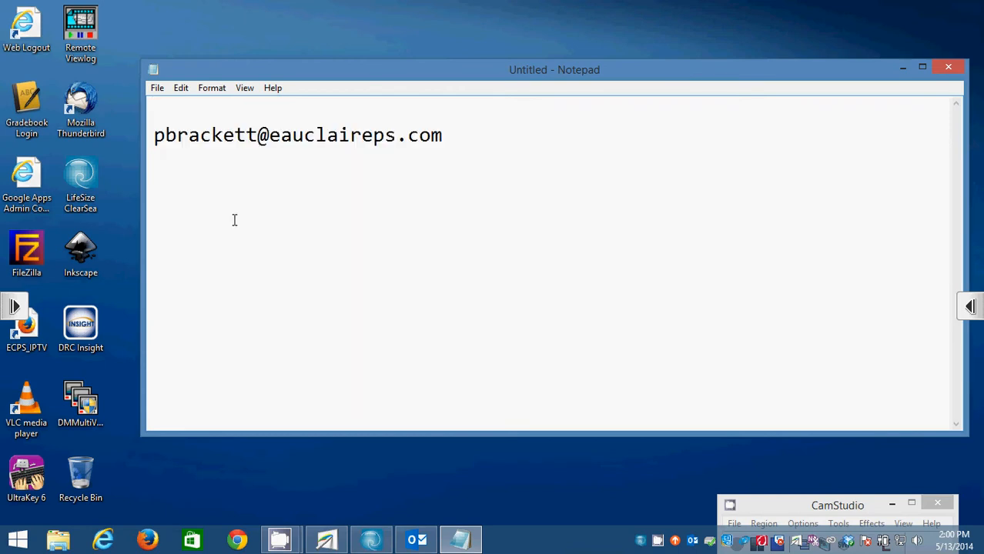
key(ctrl+shift+Home)
click(378, 339)
click(902, 67)
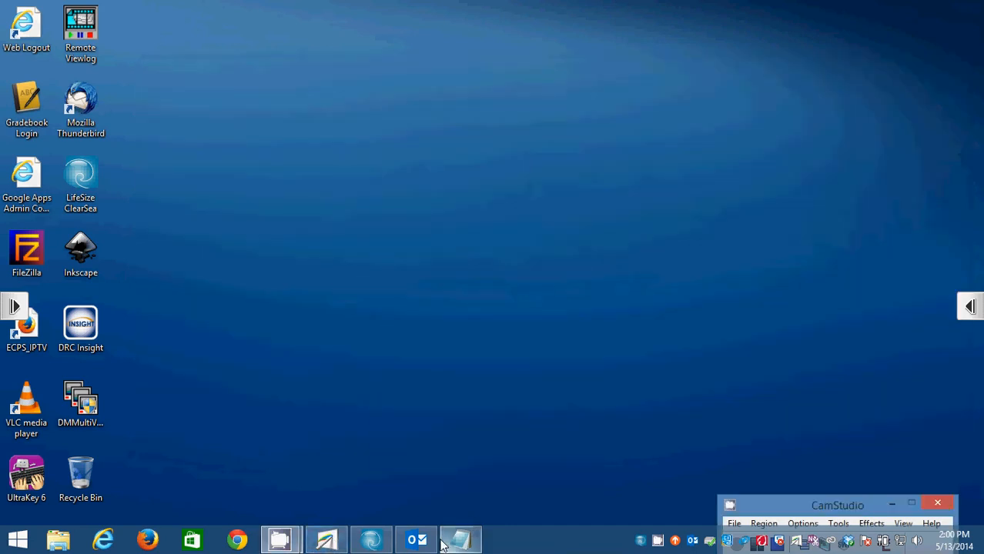
Restore Outlook from the taskbar and open the Exchange mailbox's Inbox in the folder pane.
mouse_move(421, 545)
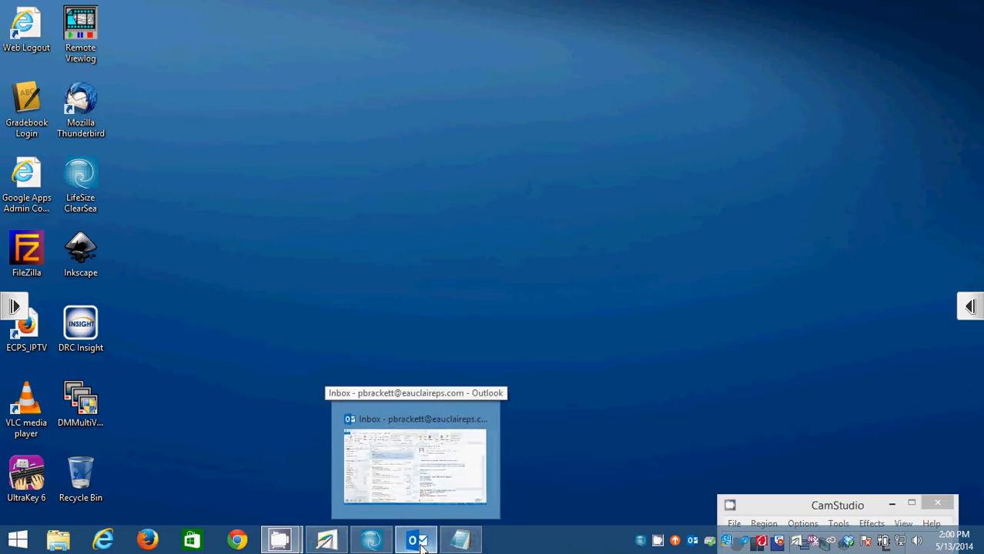
click(416, 462)
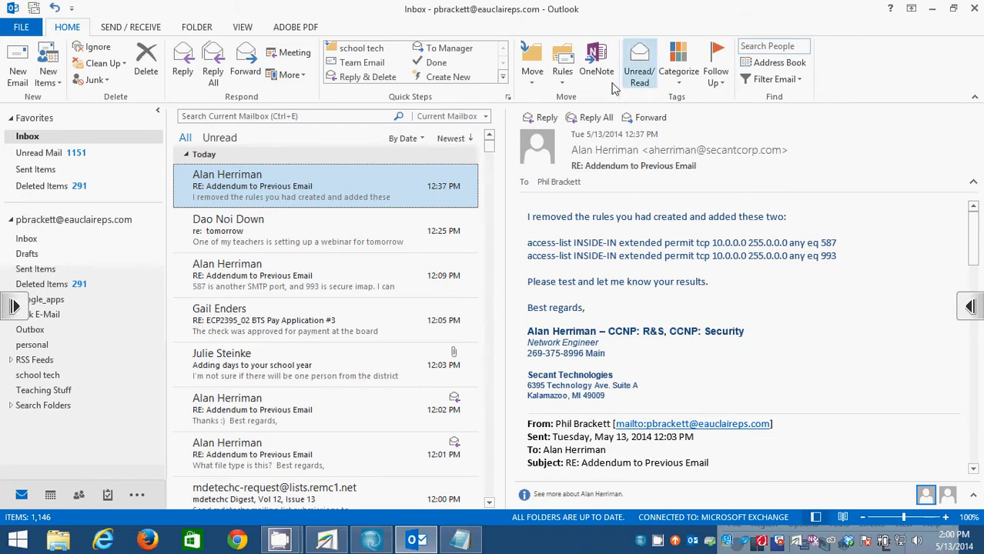
mouse_move(471, 187)
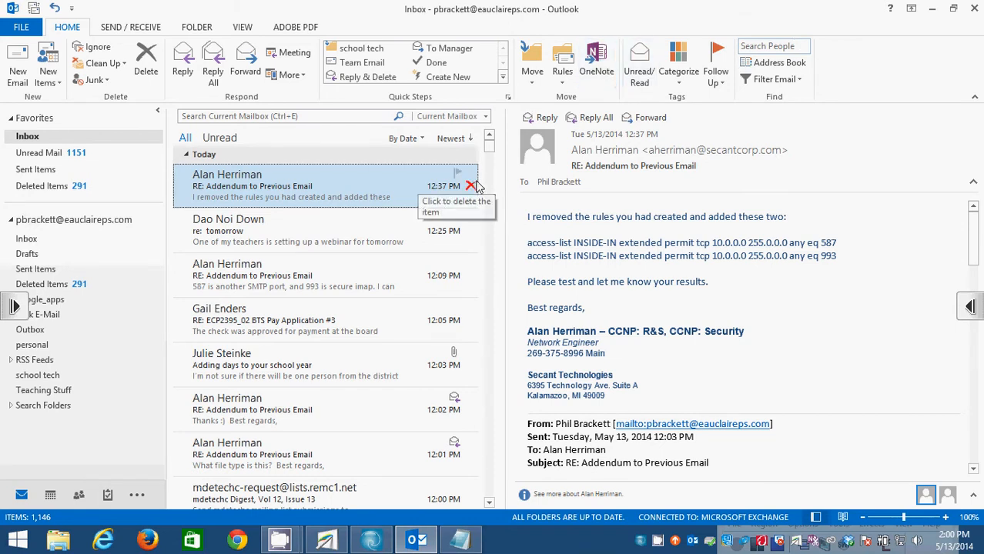
click(62, 221)
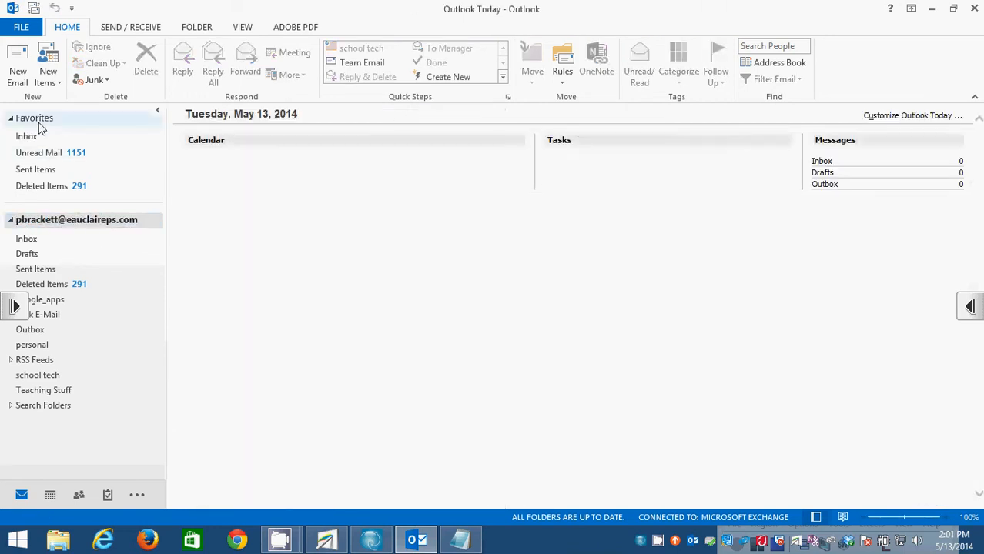
click(39, 219)
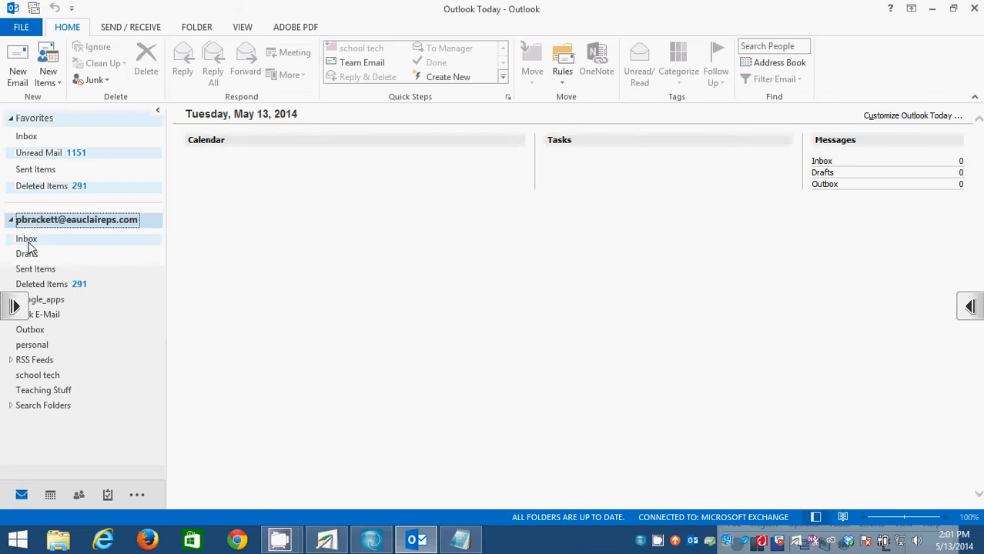
click(32, 240)
click(77, 221)
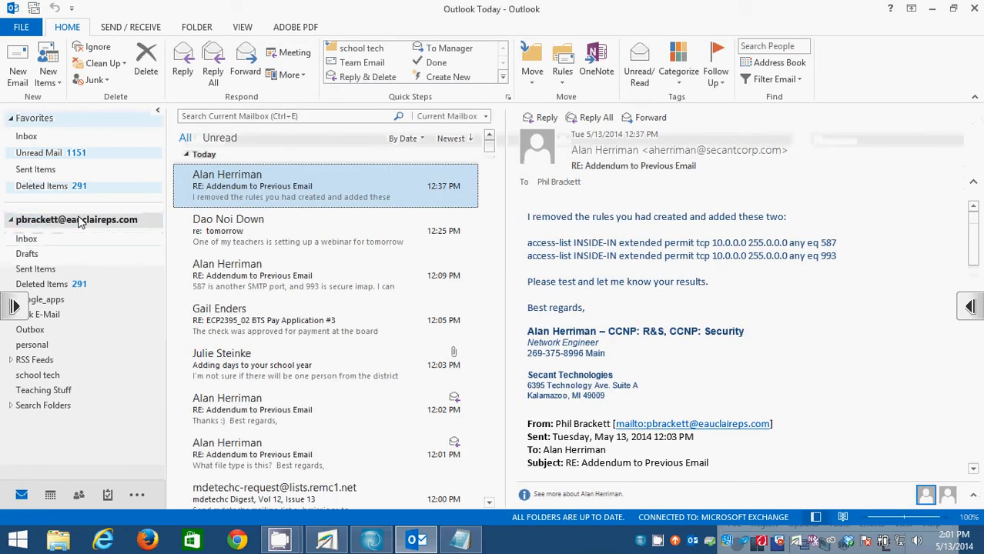
click(34, 241)
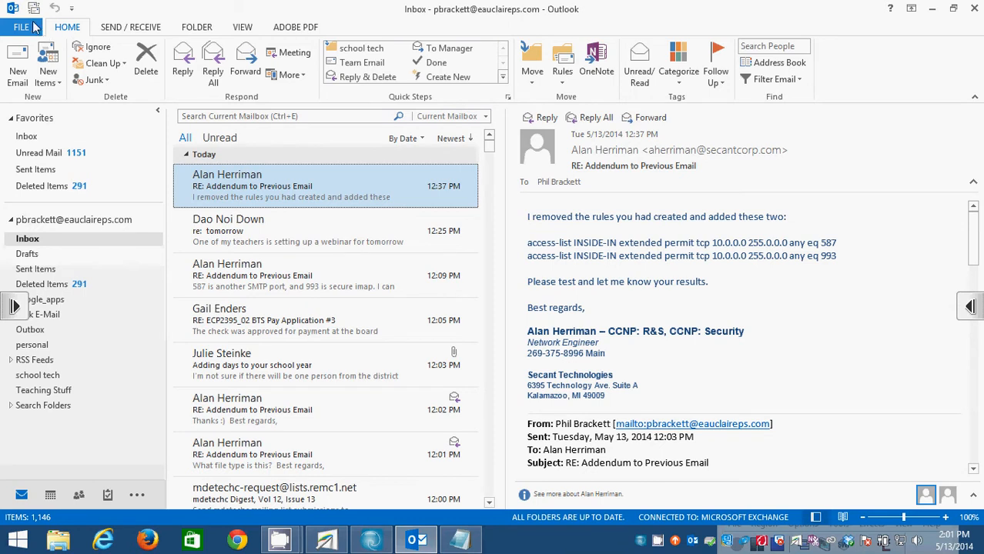
From the FILE Account Information view, start Add Account to reach Auto Account Setup.
click(23, 28)
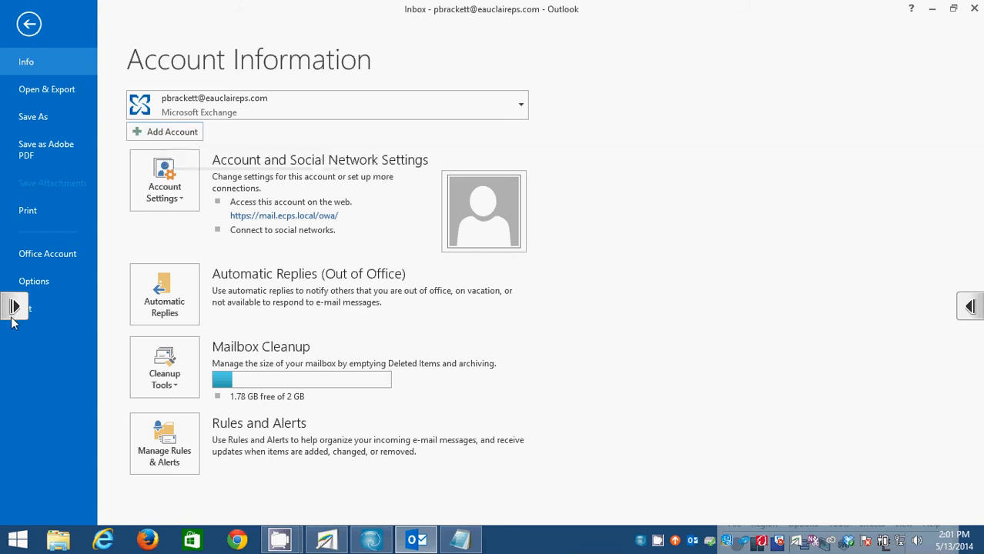
click(29, 24)
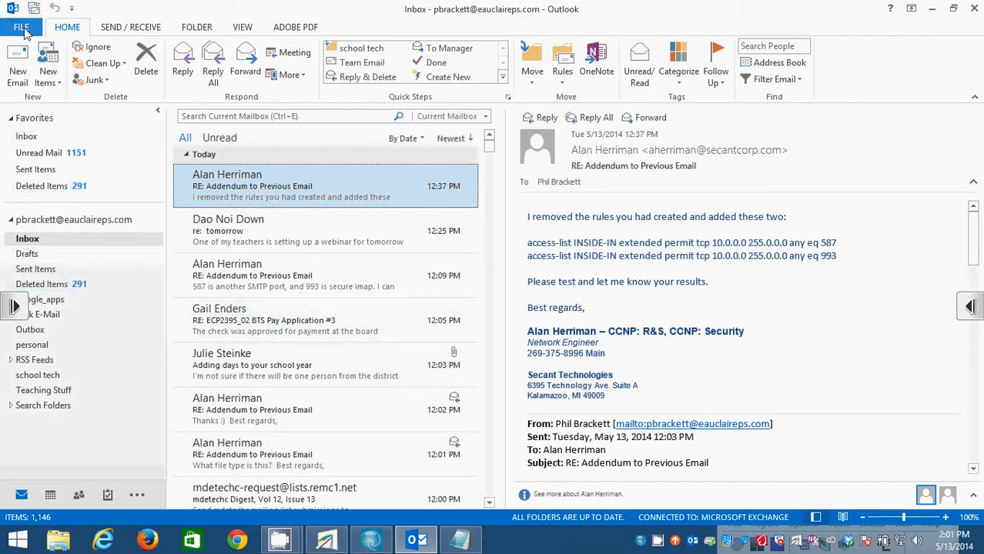
click(21, 28)
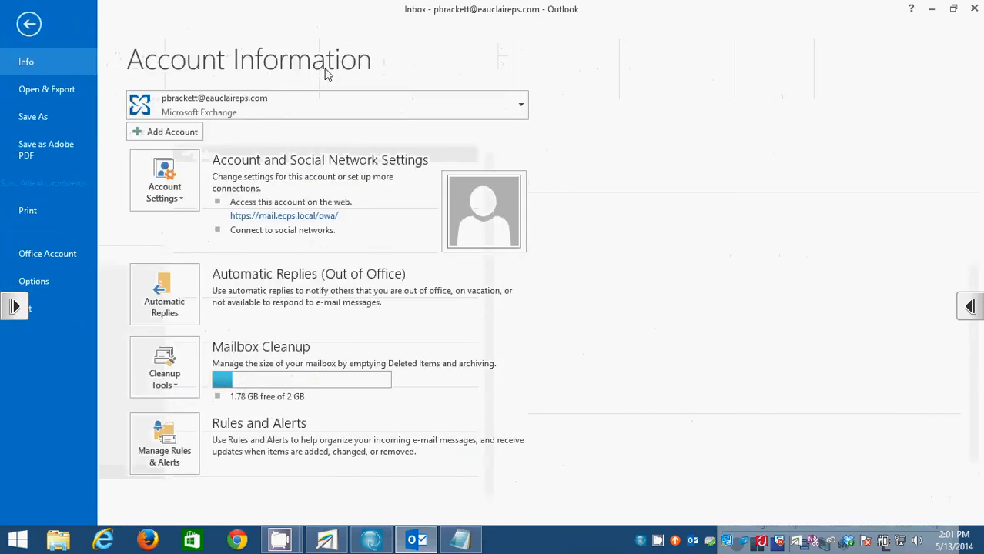
click(184, 136)
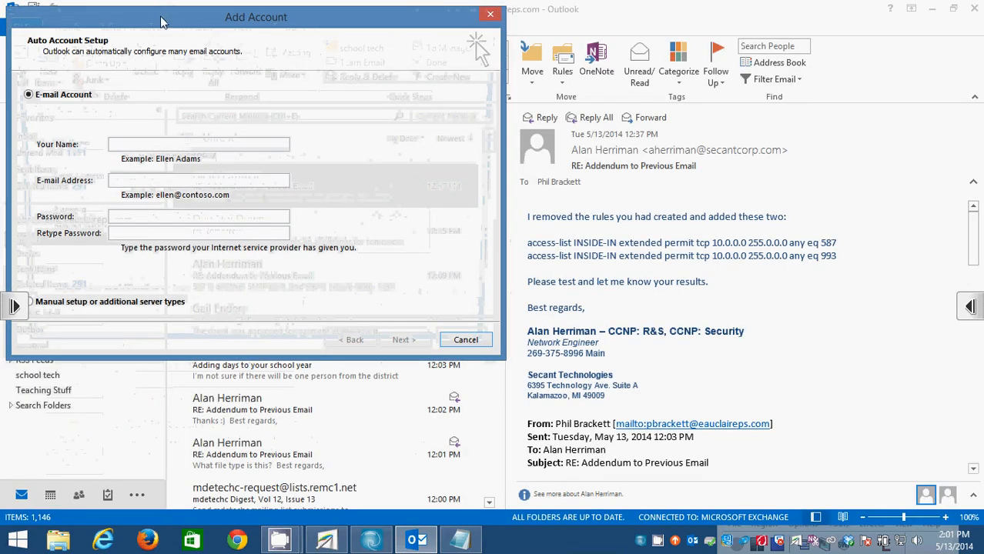
Choose 'Manual setup or additional server types', continue, and select POP or IMAP.
drag(162, 22, 422, 68)
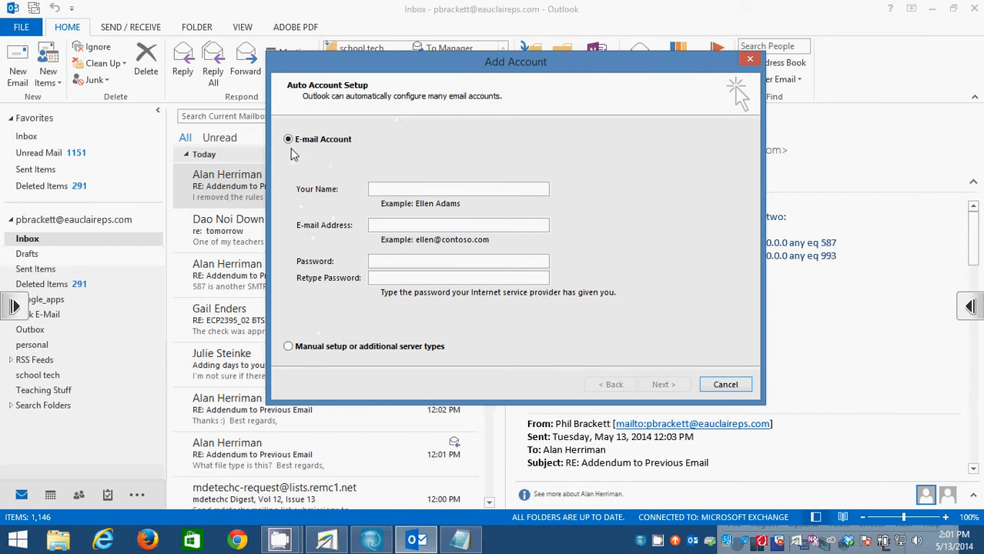
click(290, 348)
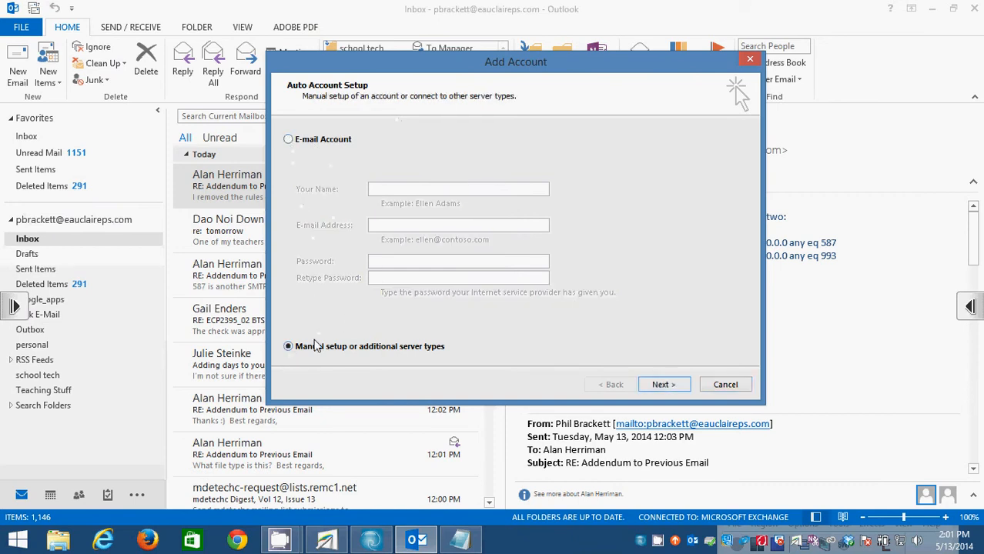
click(664, 385)
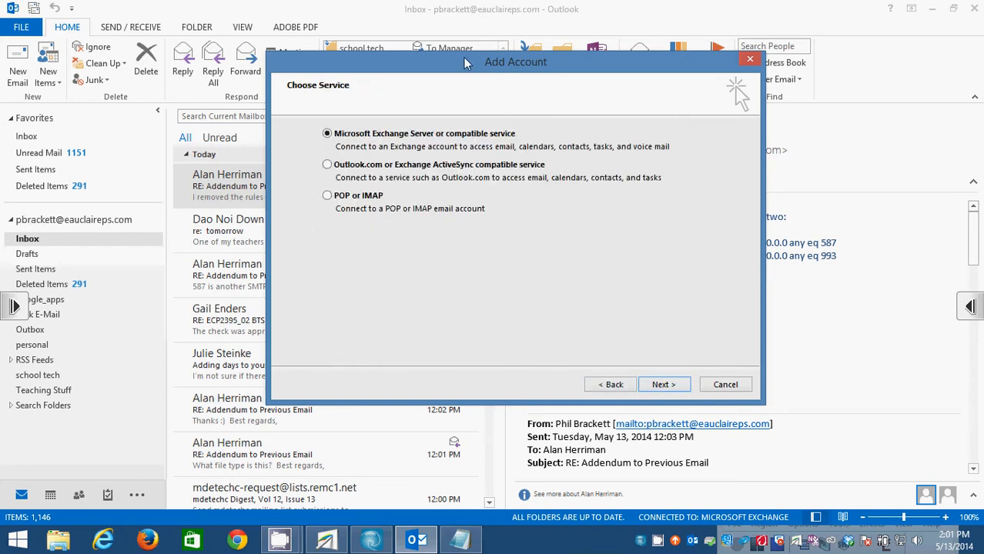
drag(465, 63, 490, 48)
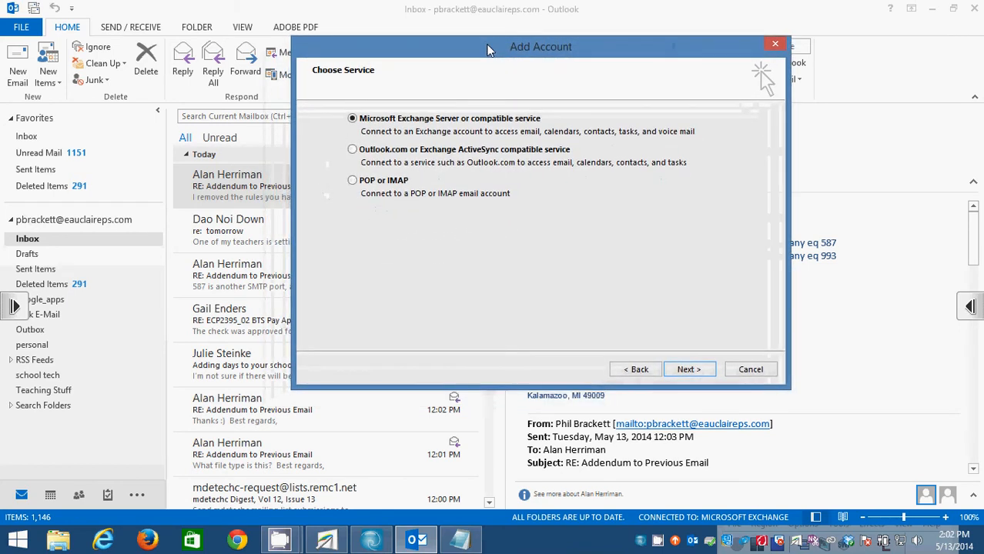
click(382, 185)
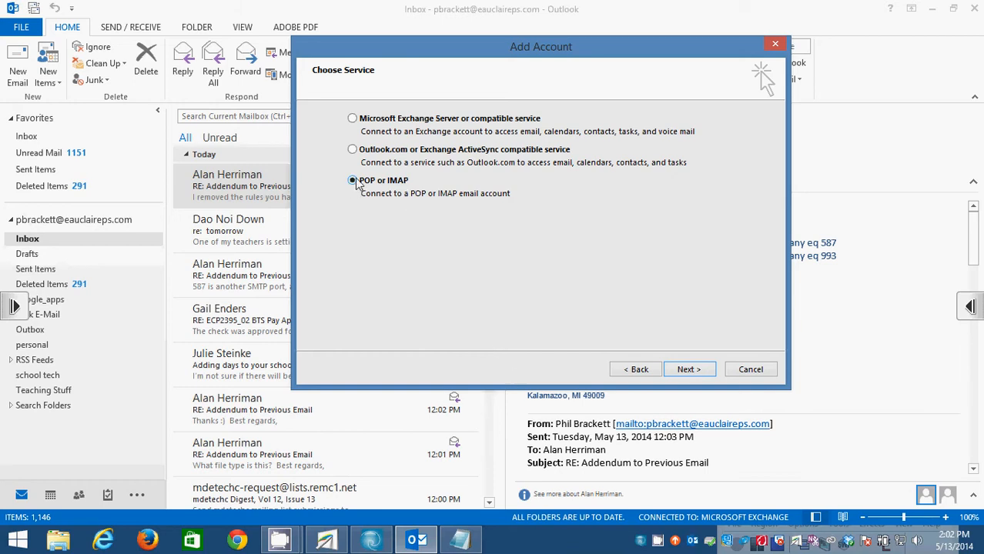
On the server settings page, enter the account holder's name and e-mail address.
click(688, 369)
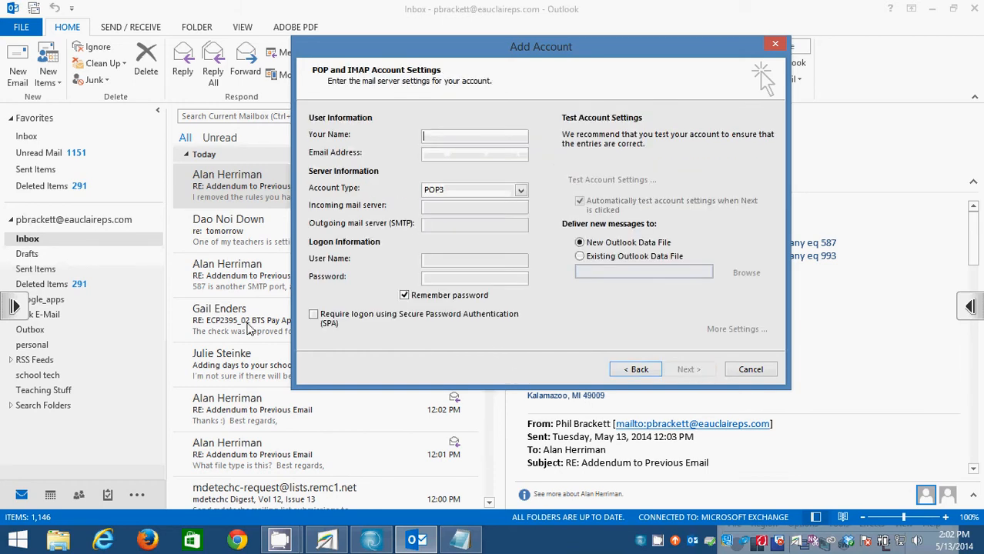
drag(470, 52, 449, 78)
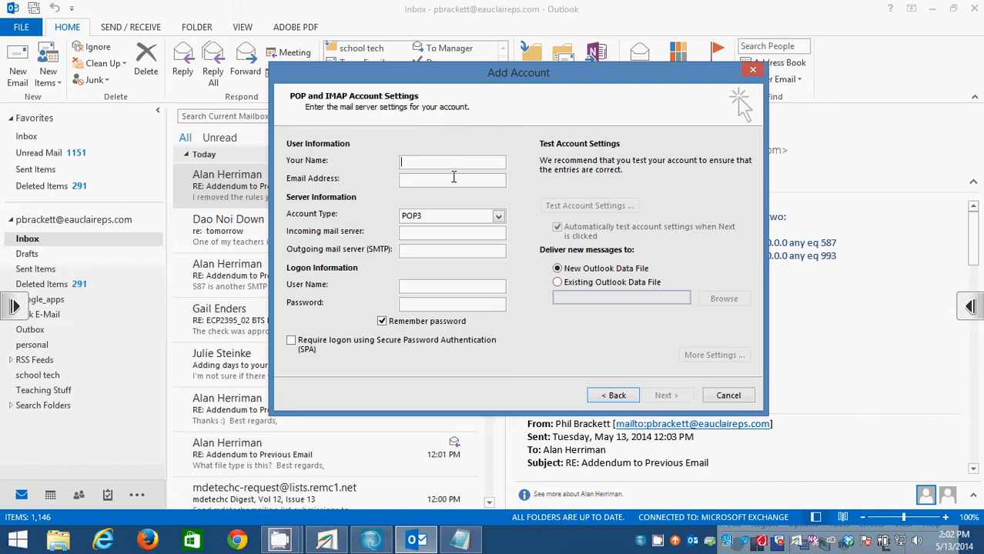
key(Tab)
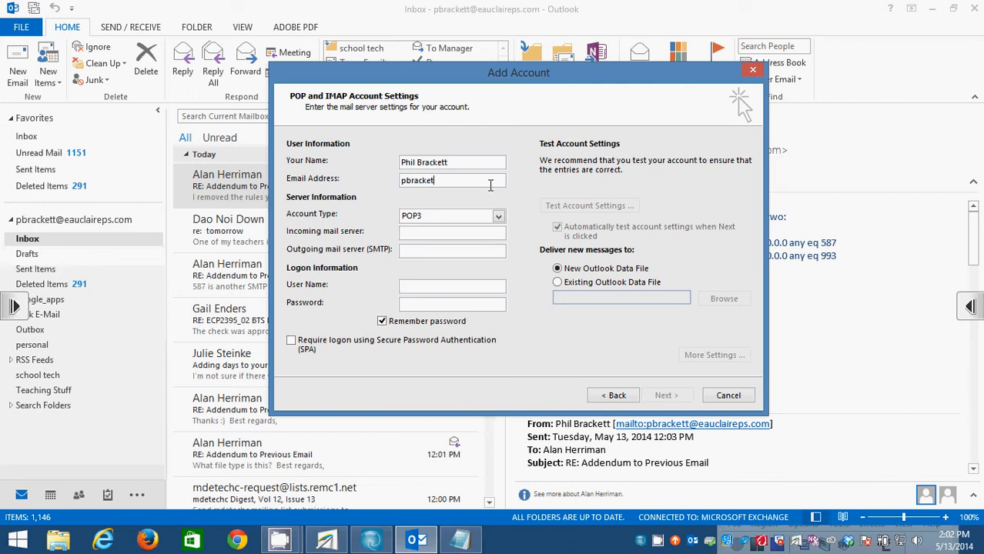
double_click(490, 184)
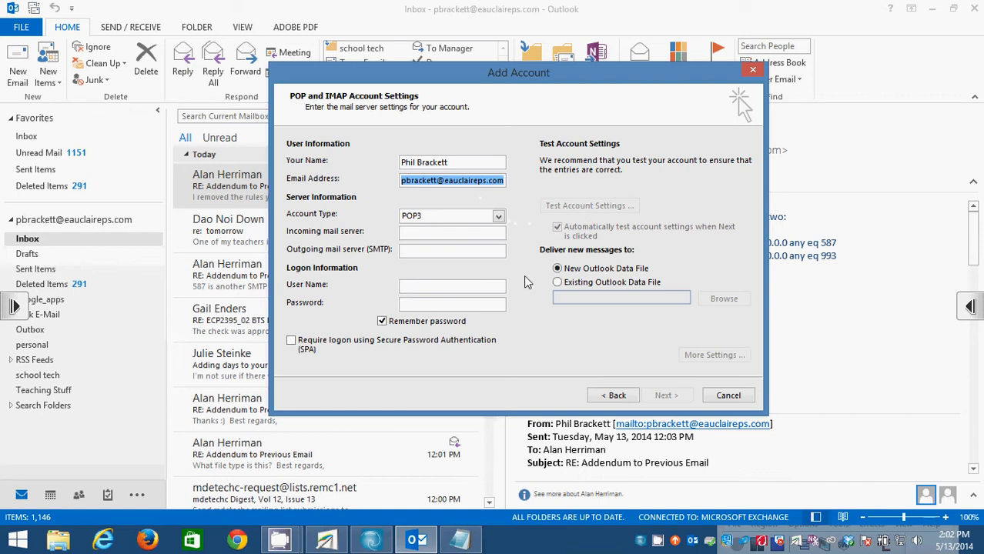
click(498, 218)
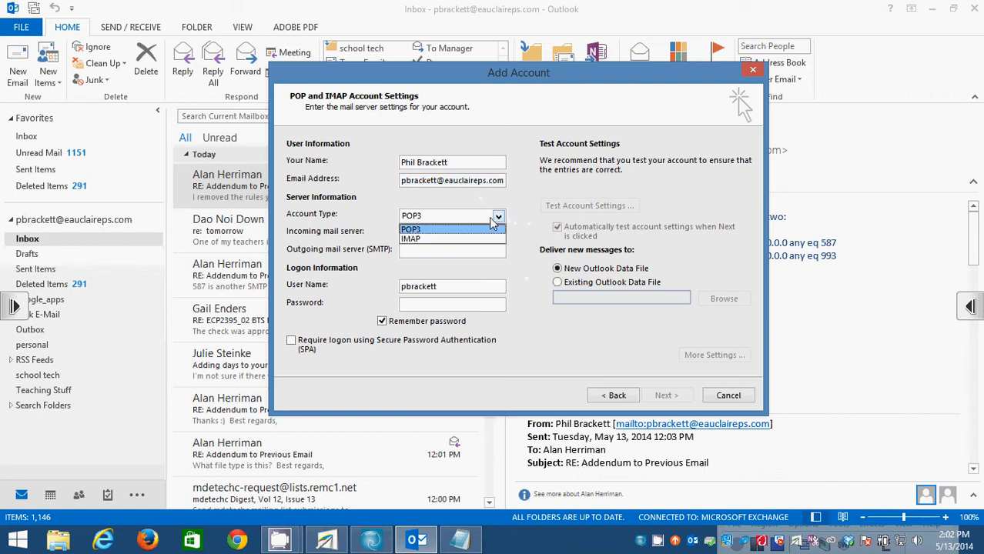
click(455, 240)
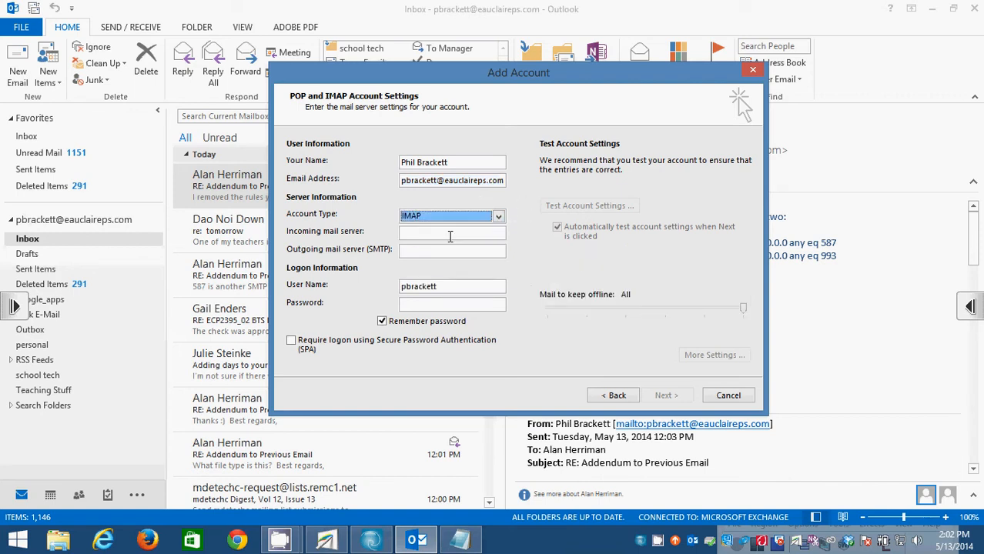
click(452, 285)
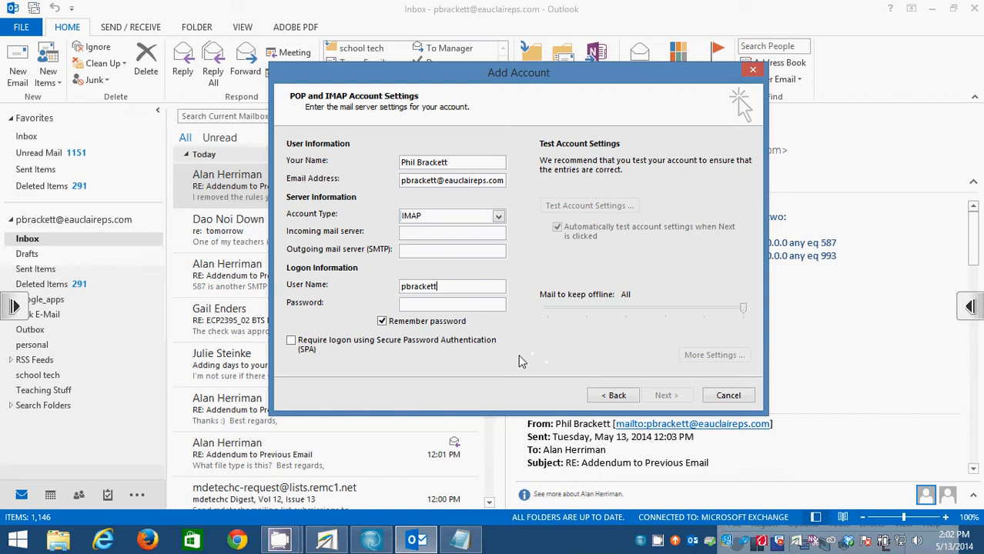
text(@eauclaireps.com)
Set incoming server to imap.googlemail.com and outgoing server to smtp.googlemail.com.
click(423, 232)
text(imap)
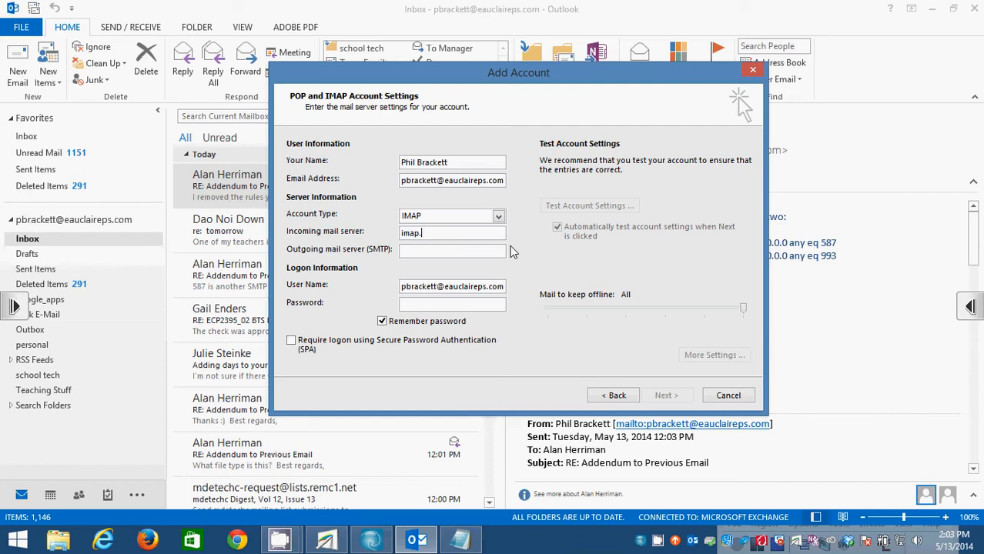
text(.googlemail)
text(.c)
text(om)
text(smtp)
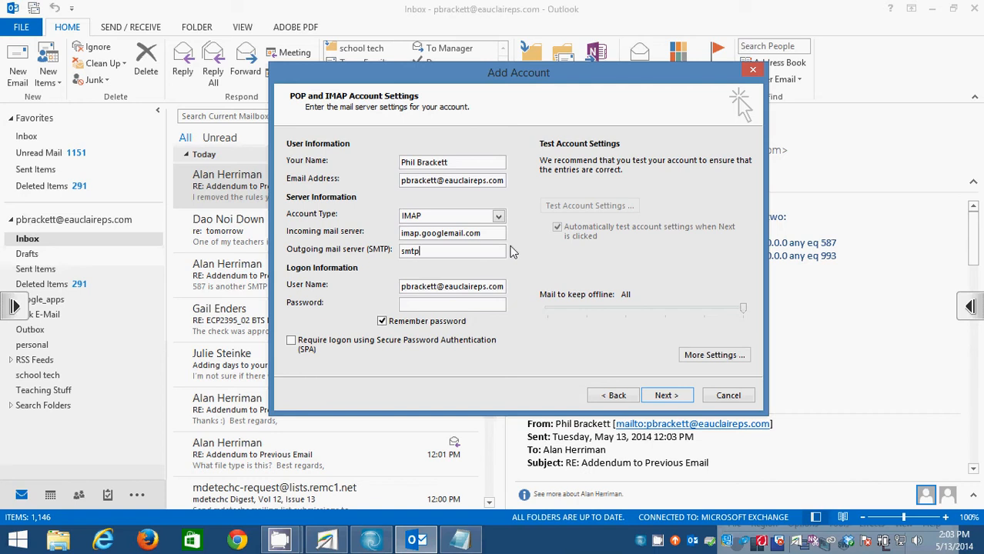
text(.google.com)
double_click(497, 250)
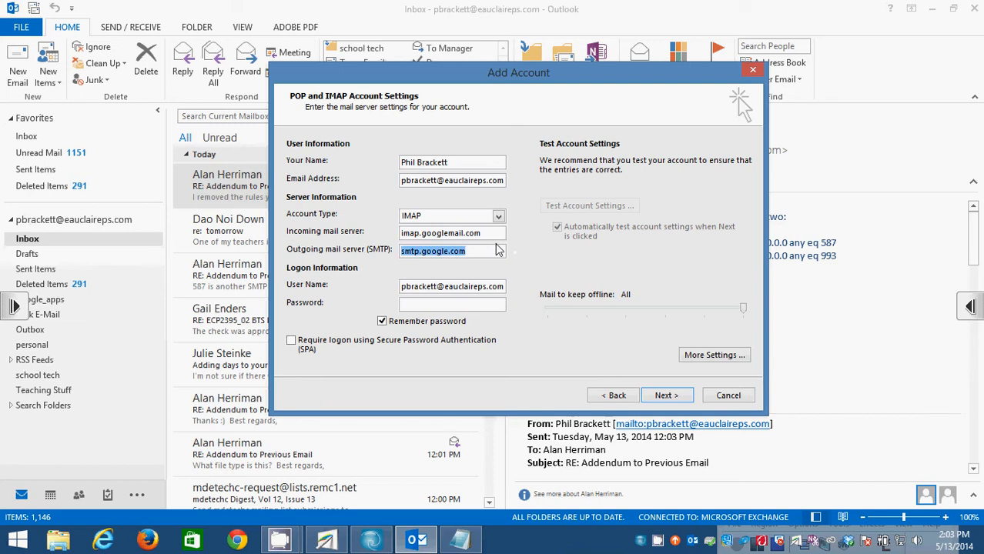
key(BackSpace)
double_click(466, 233)
key(ctrl+c)
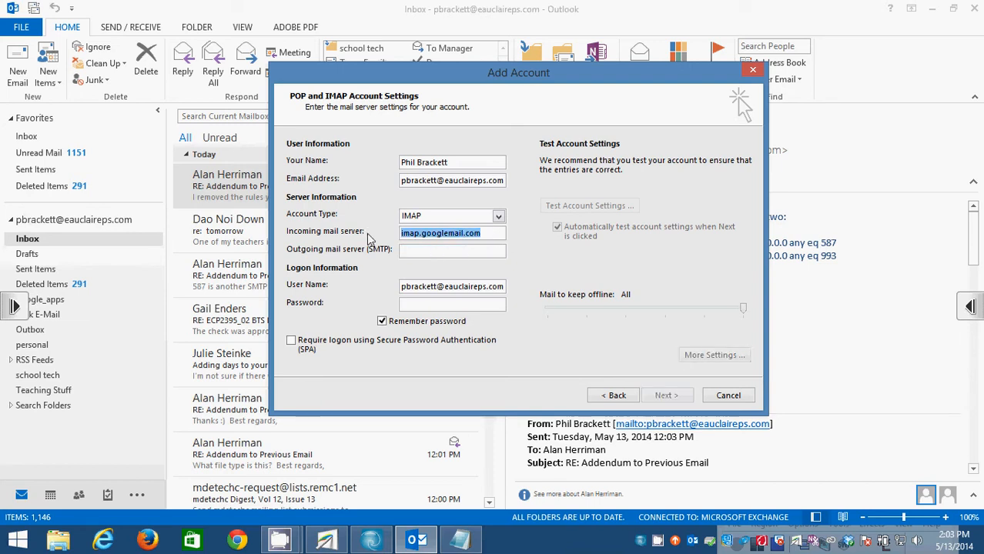
click(449, 251)
key(ctrl+v)
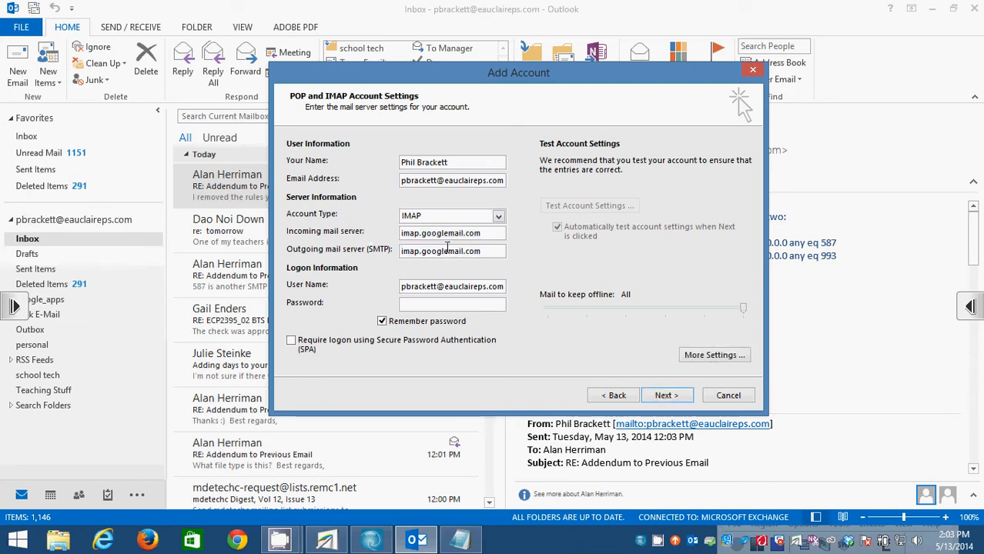
key(Delete)
key(Delete)
key(Delete)
key(Delete)
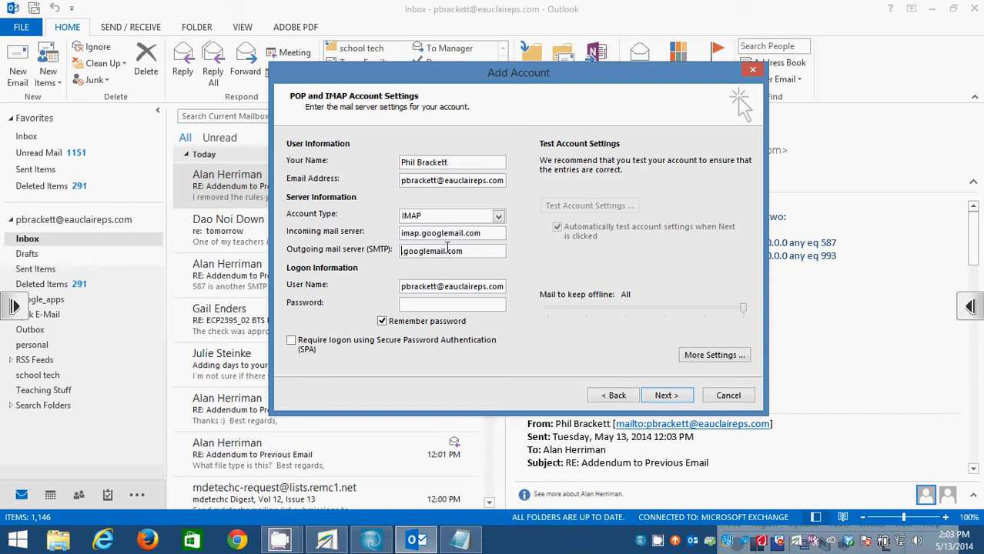
text(smtp)
click(498, 306)
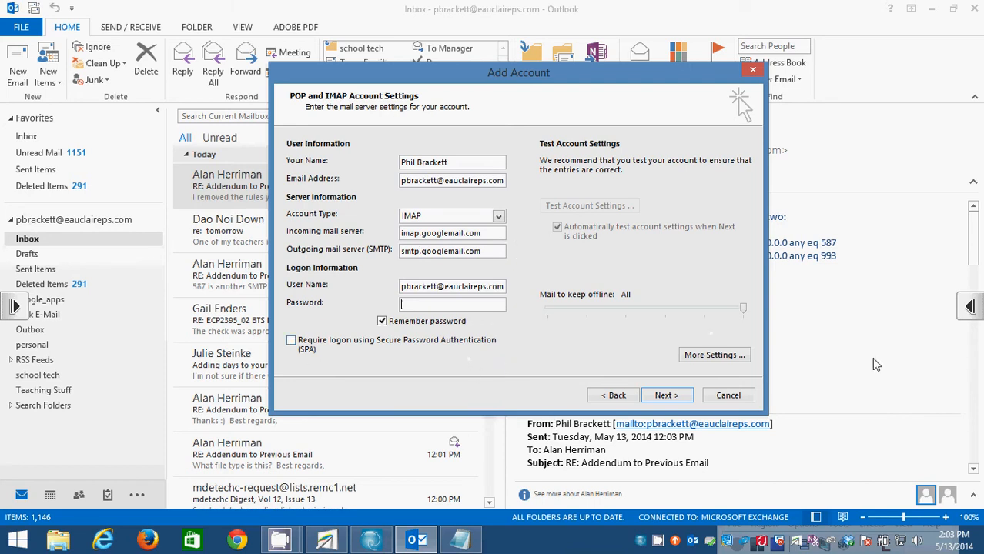
In Notepad, add 'you can only do this if you have activated your campus google account!'.
click(461, 542)
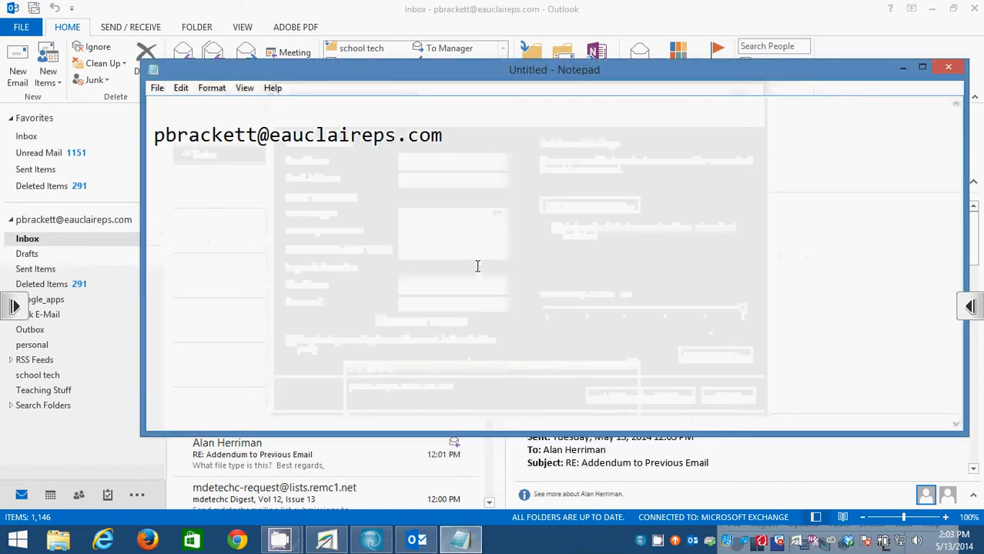
text(you can)
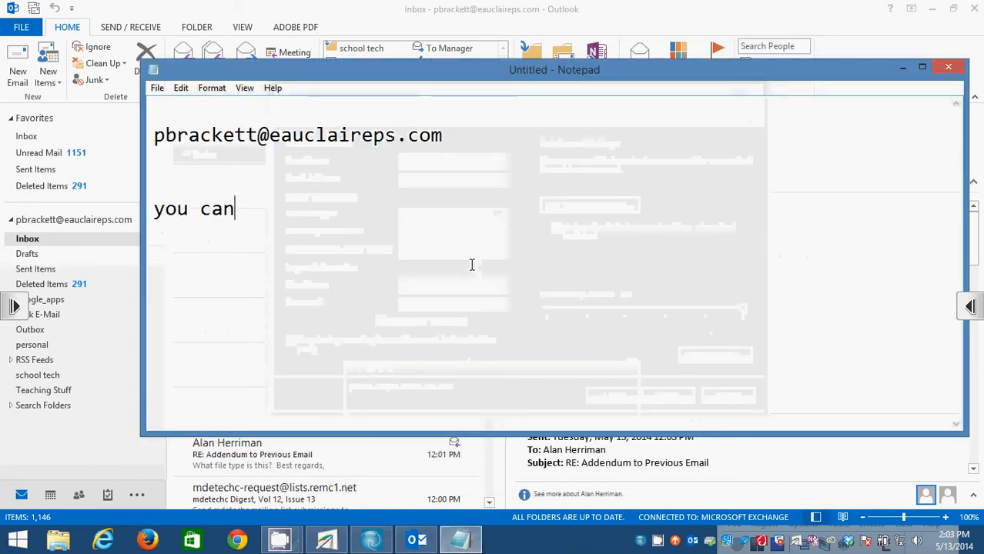
text( only do thi)
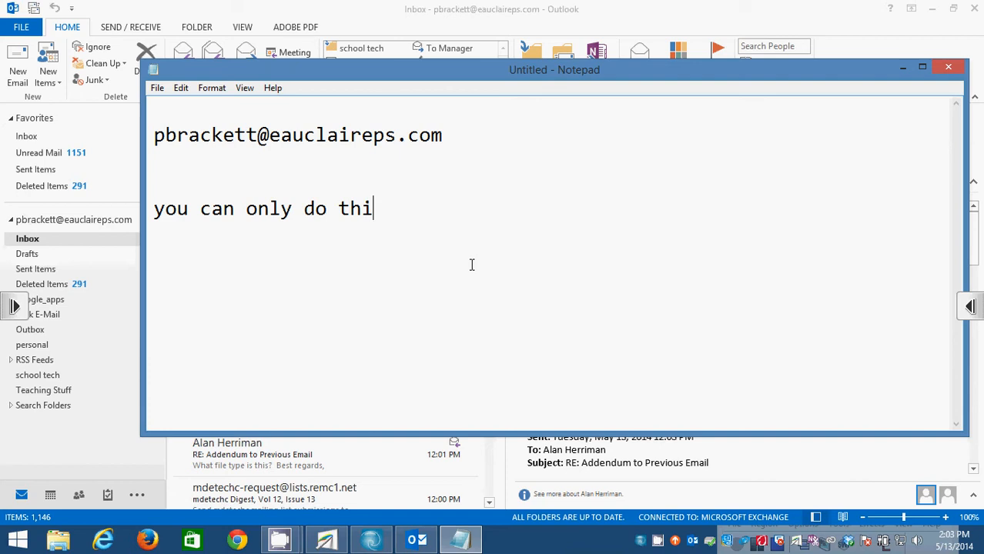
text(s if you hav)
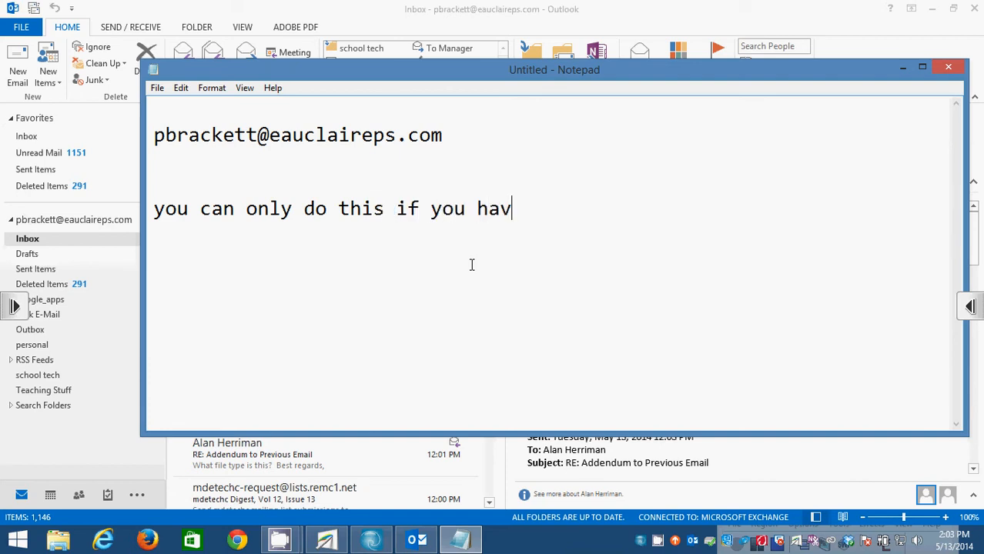
text(e activated your)
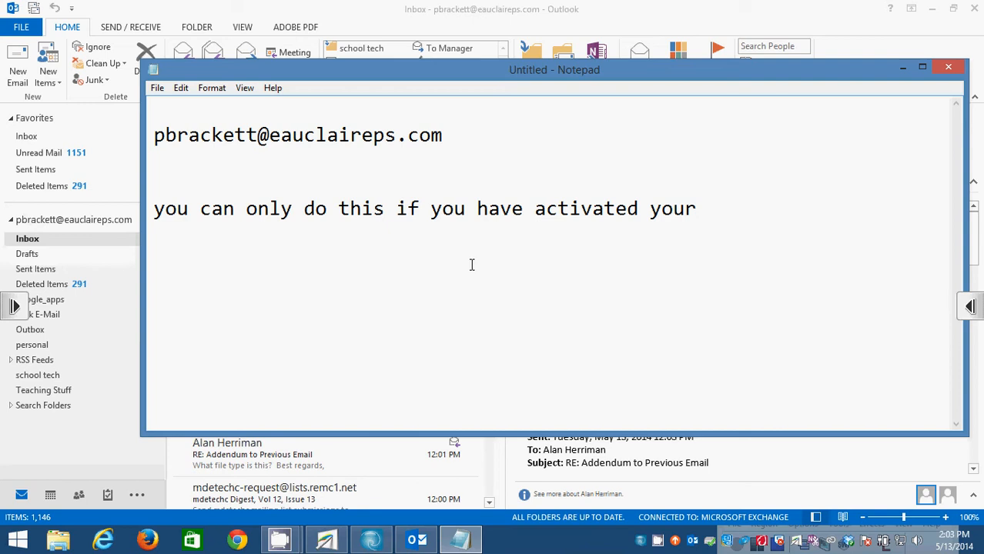
text( campus )
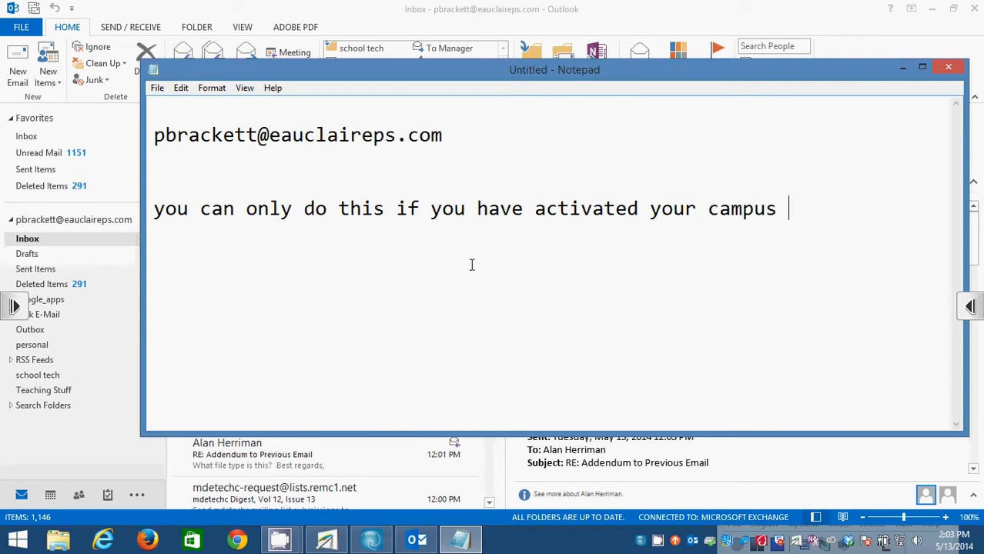
text(google acco)
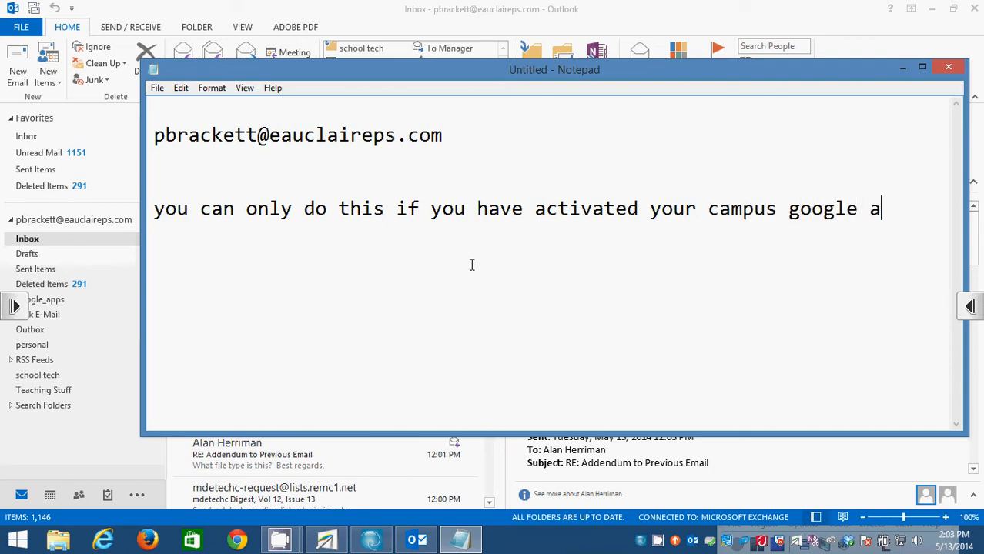
text(unt!)
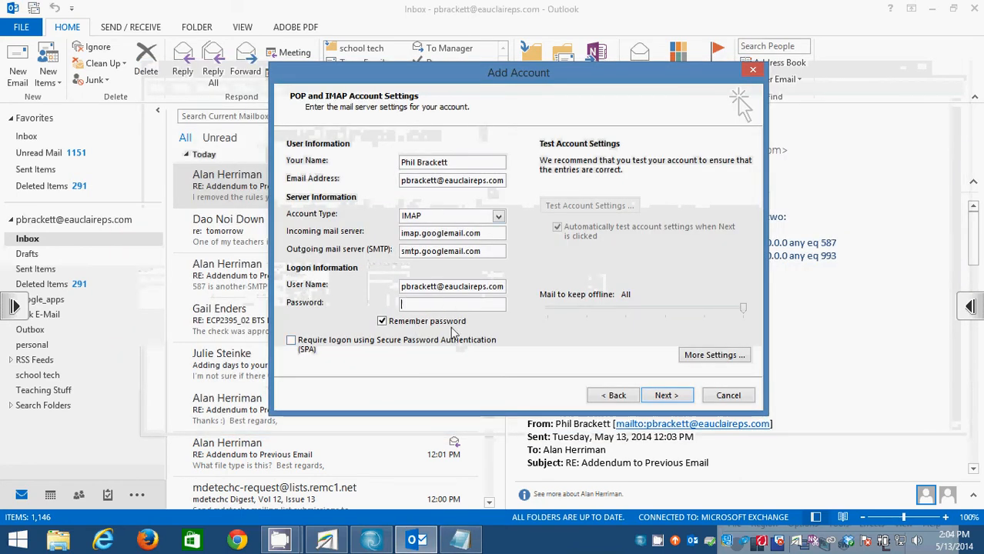
Type the account password into the Password field.
click(443, 305)
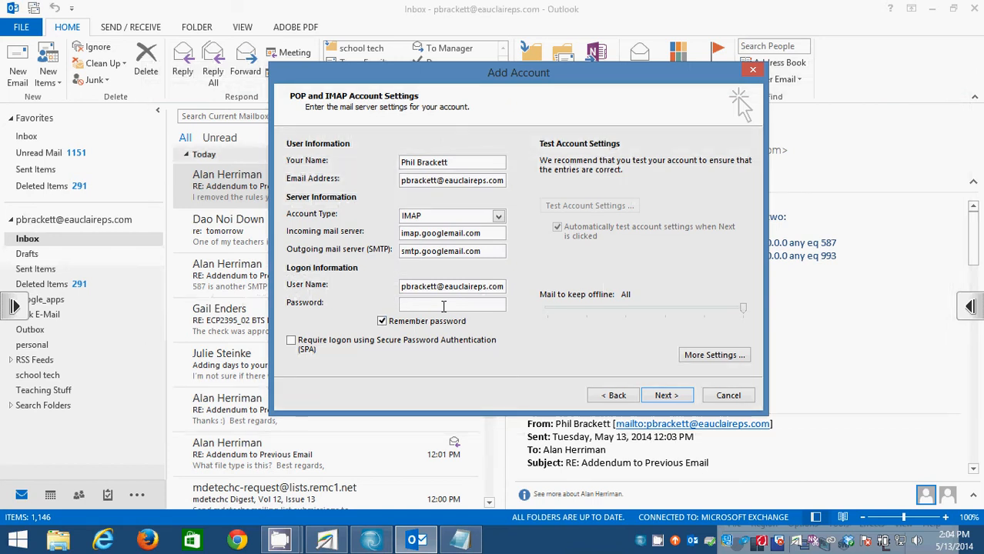
text(*********)
In More Settings, append 'gmail' to the account name.
click(712, 356)
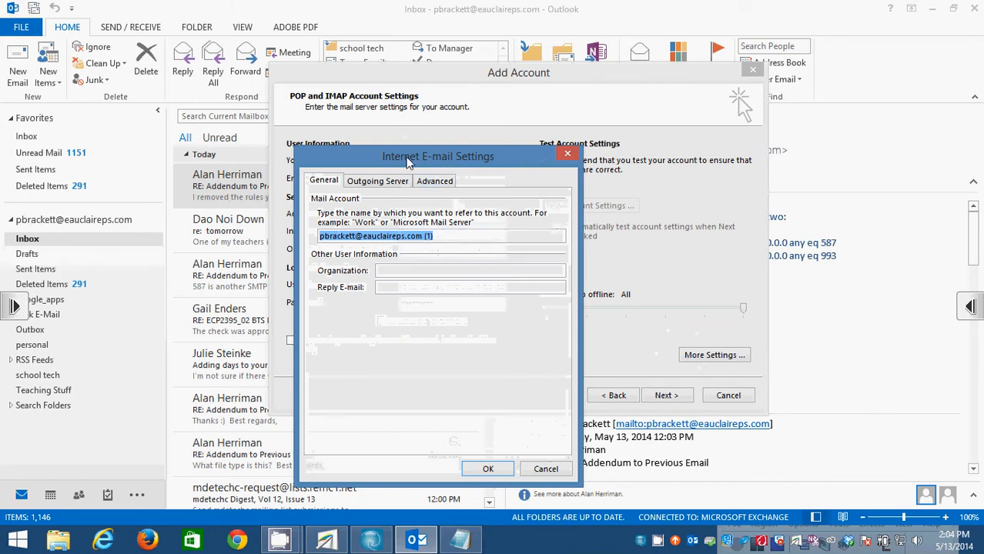
drag(412, 160, 459, 76)
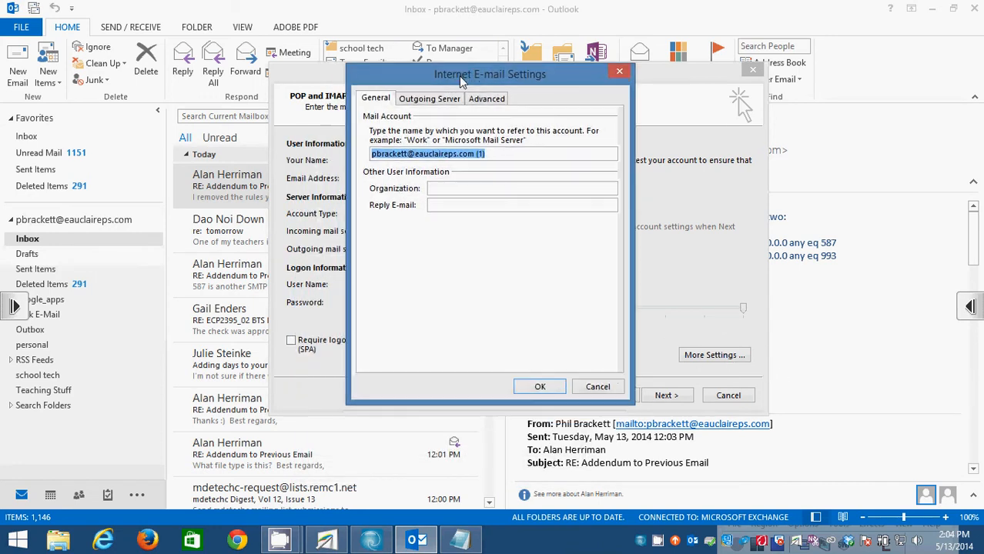
click(516, 152)
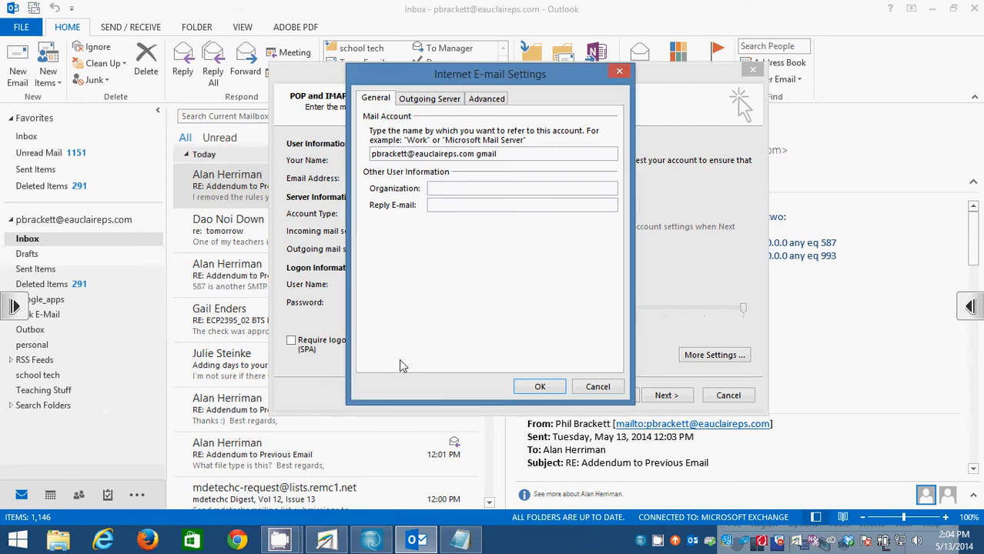
Require authentication for the outgoing server, then view the Advanced port settings (143 and 25).
click(432, 100)
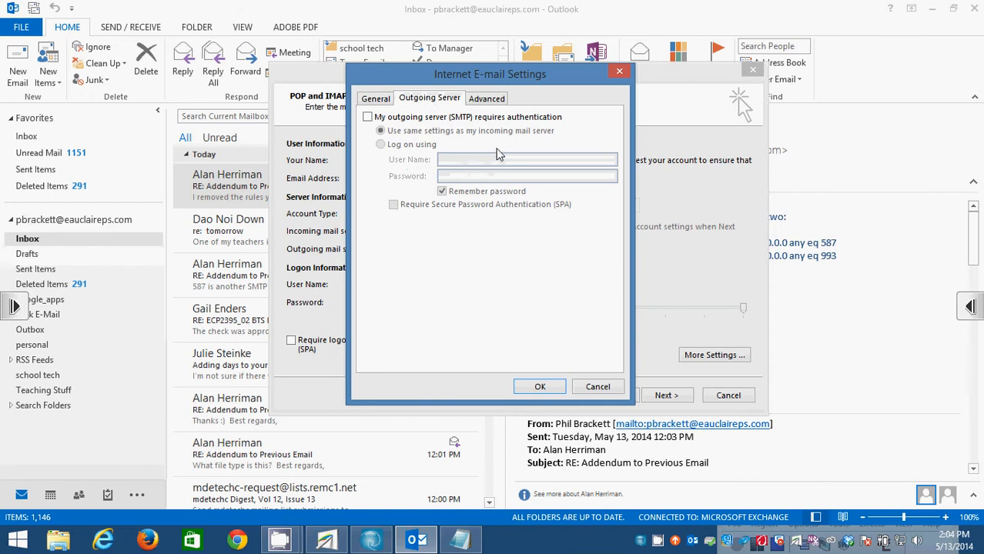
click(368, 117)
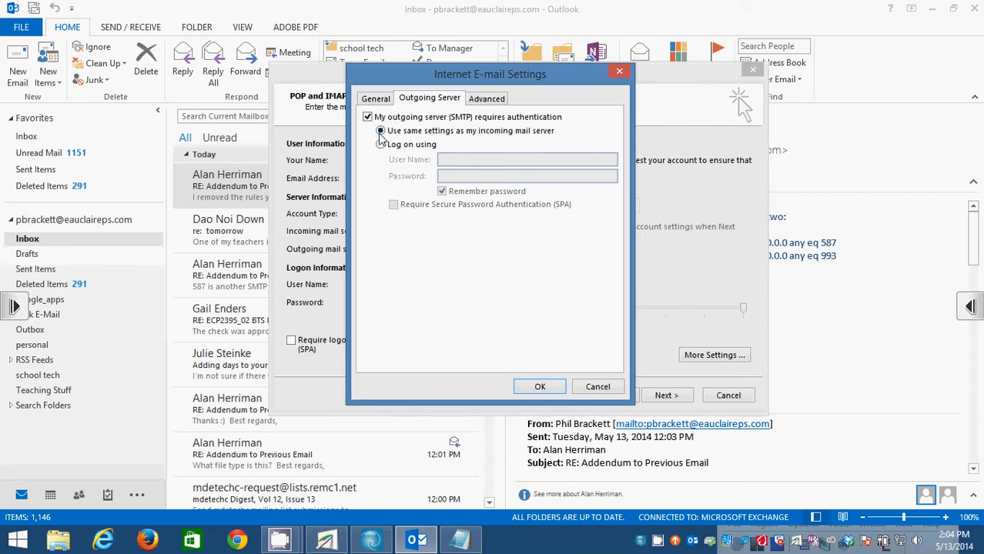
click(487, 100)
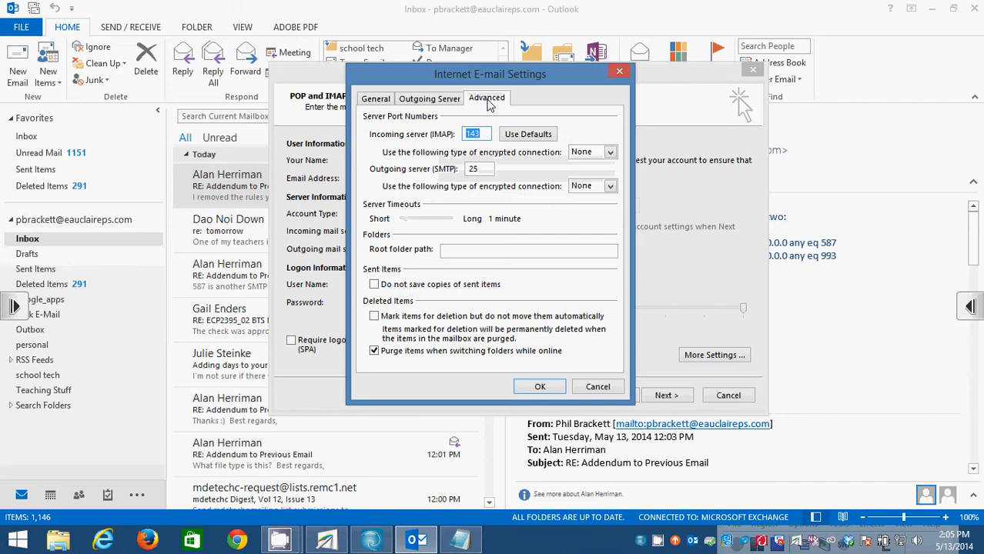
Use SSL for incoming mail on port 993 and TLS for outgoing SMTP on port 587.
click(610, 152)
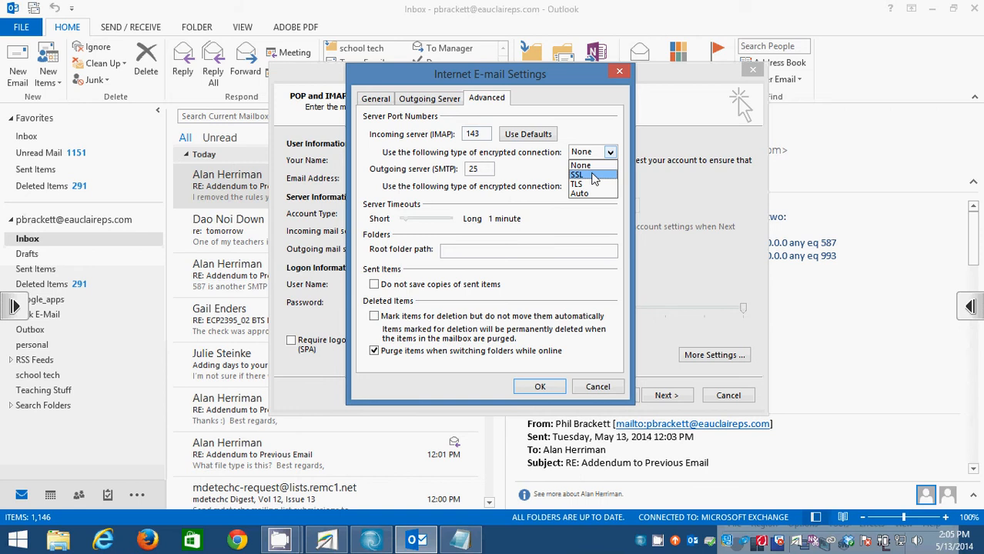
click(594, 176)
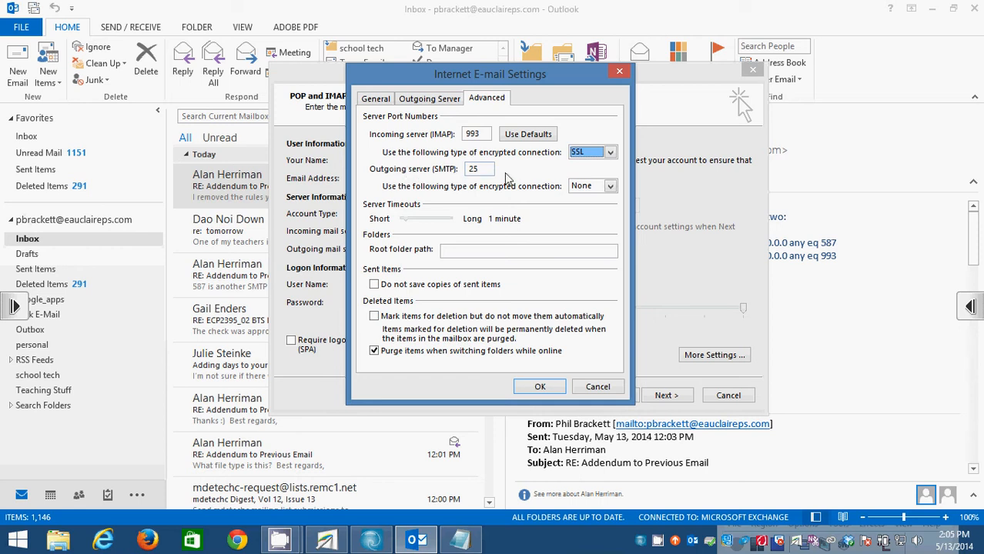
click(610, 190)
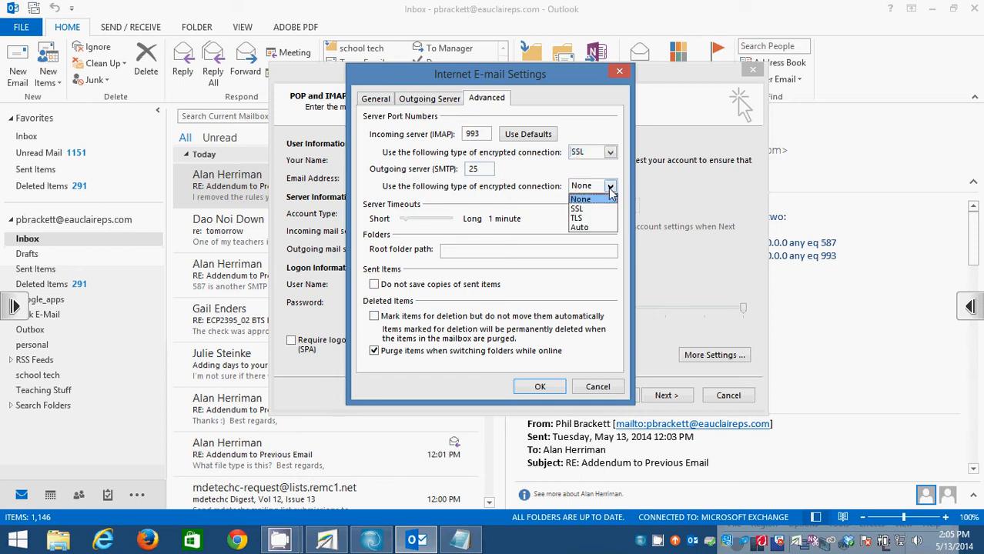
click(585, 220)
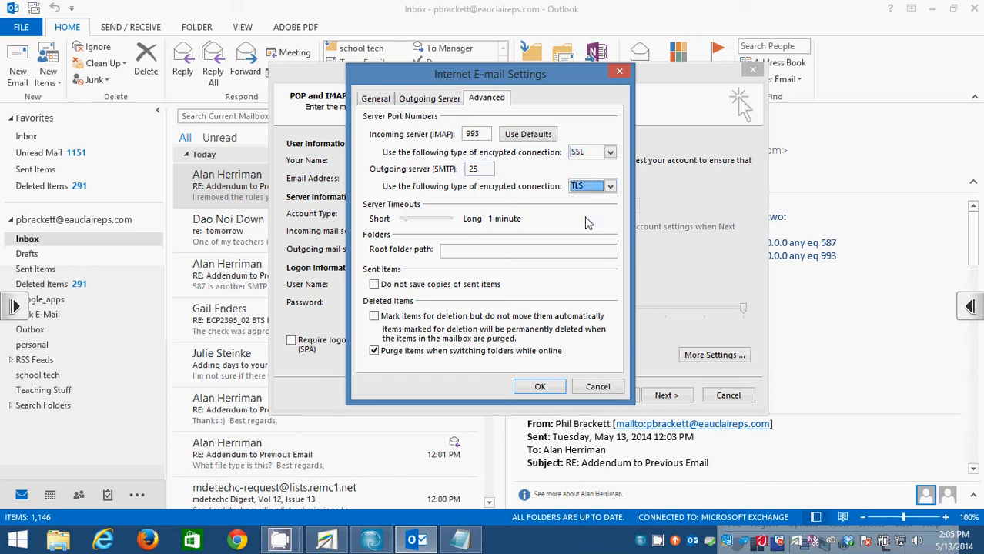
click(488, 169)
drag(484, 169, 465, 169)
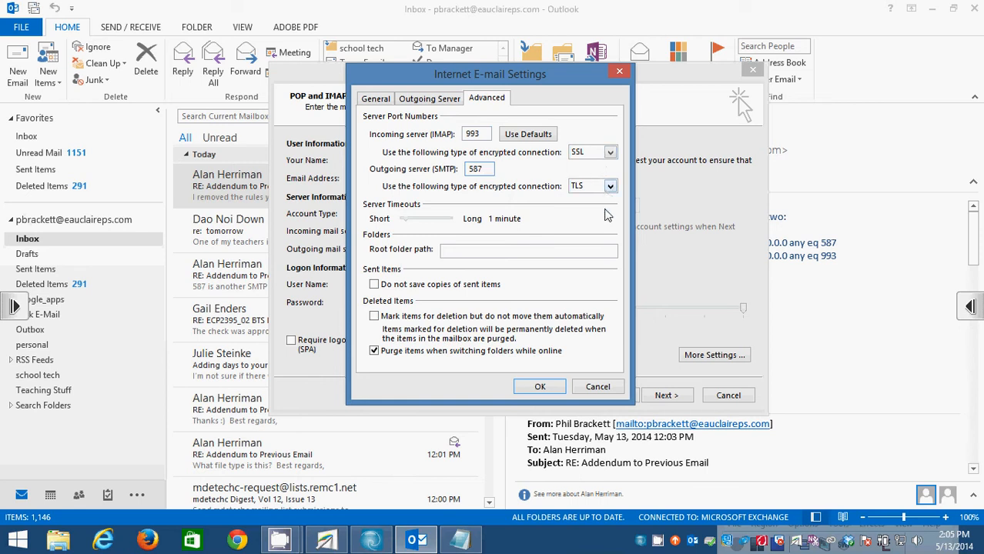
click(456, 100)
click(373, 101)
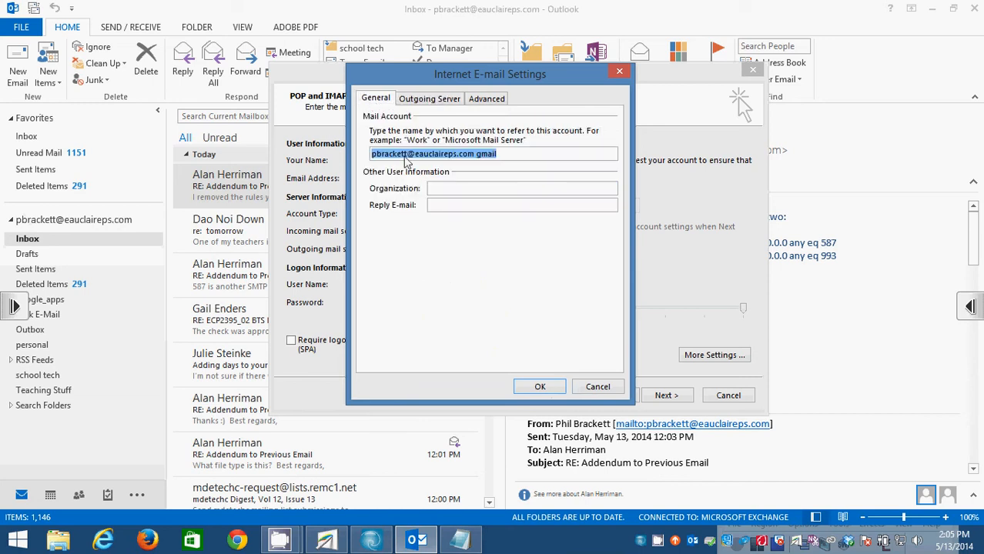
Save the extra settings and run the account test, confirming both tasks pass with no errors.
click(541, 387)
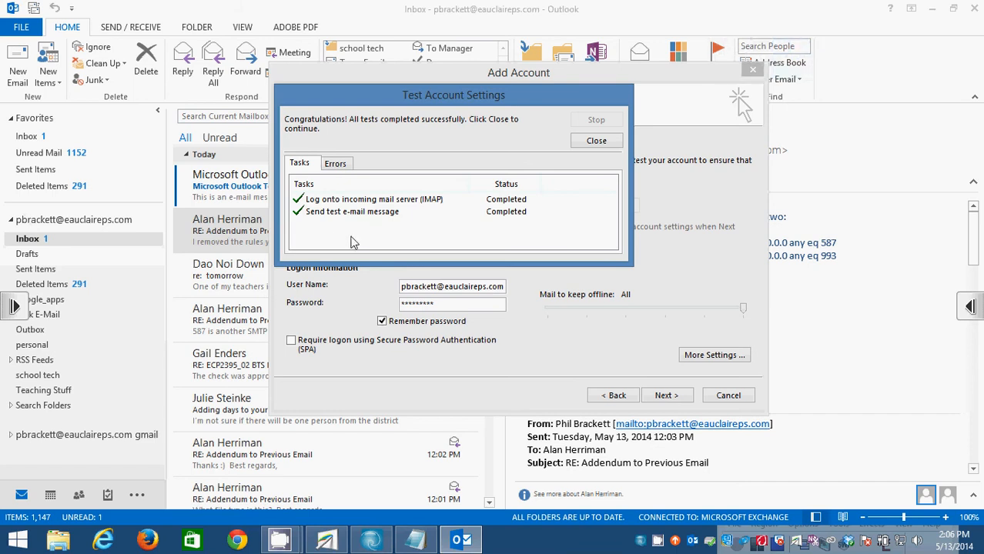
click(241, 188)
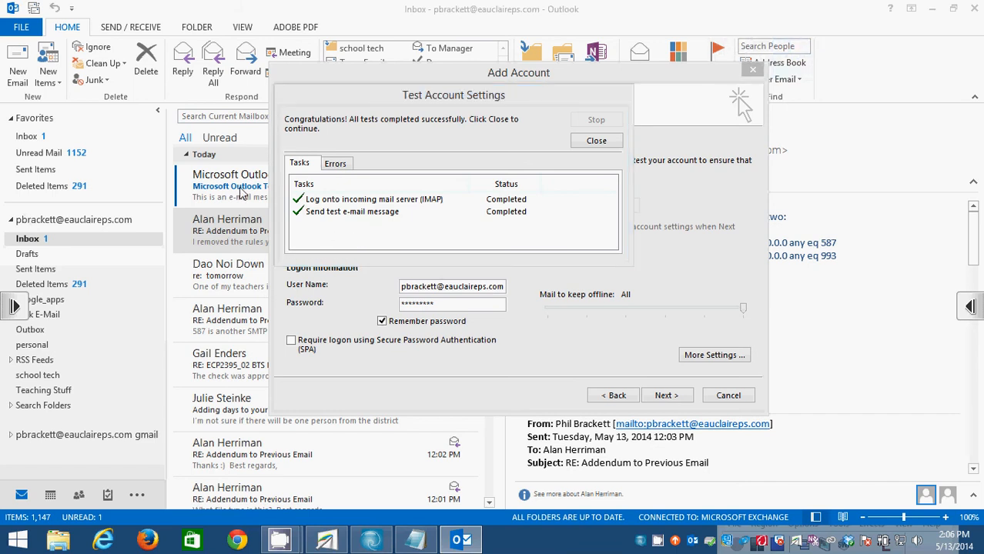
click(368, 200)
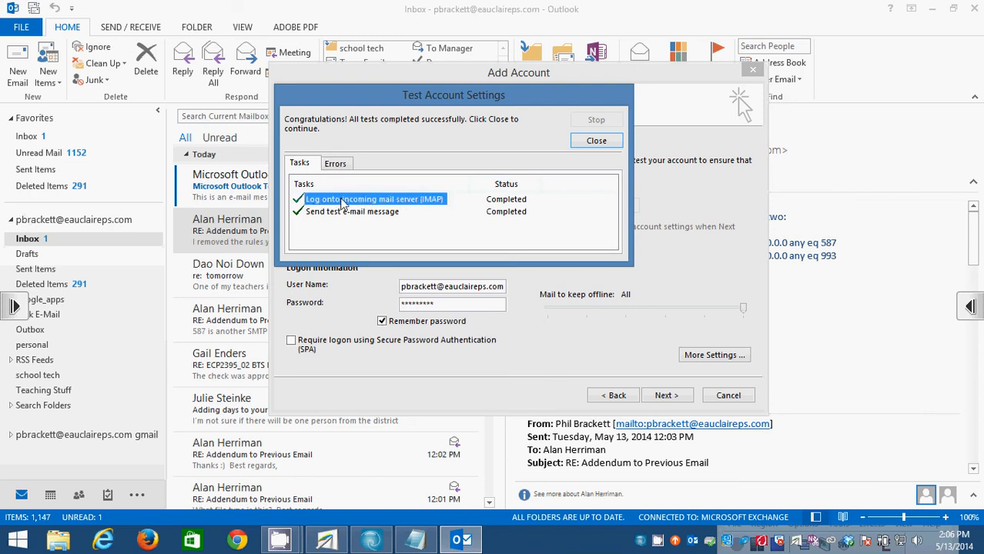
click(339, 166)
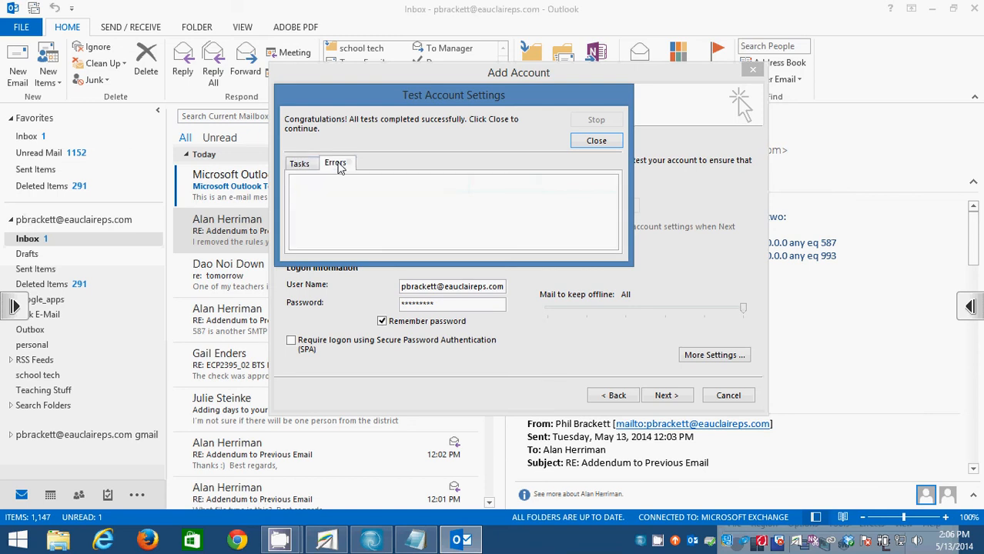
click(298, 165)
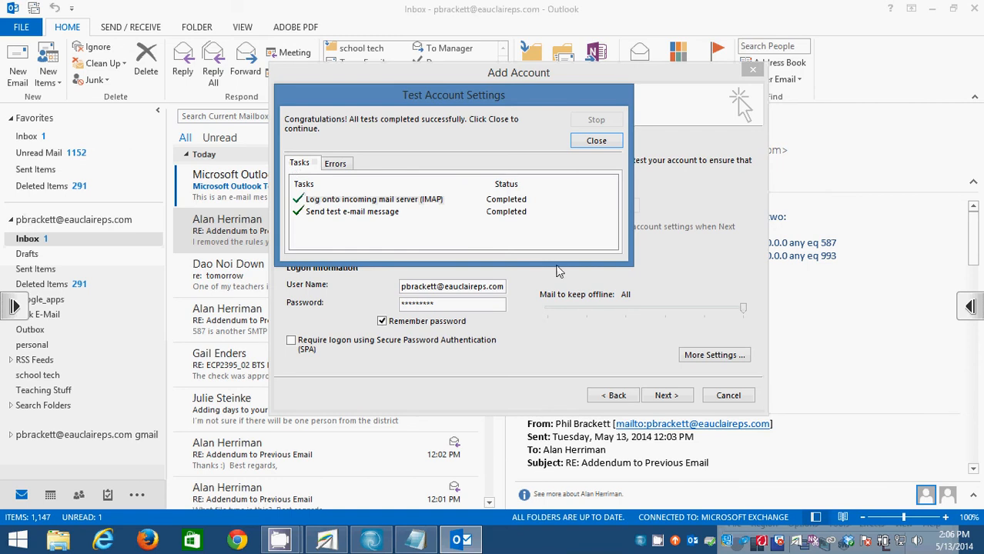
click(586, 143)
drag(462, 80, 539, 113)
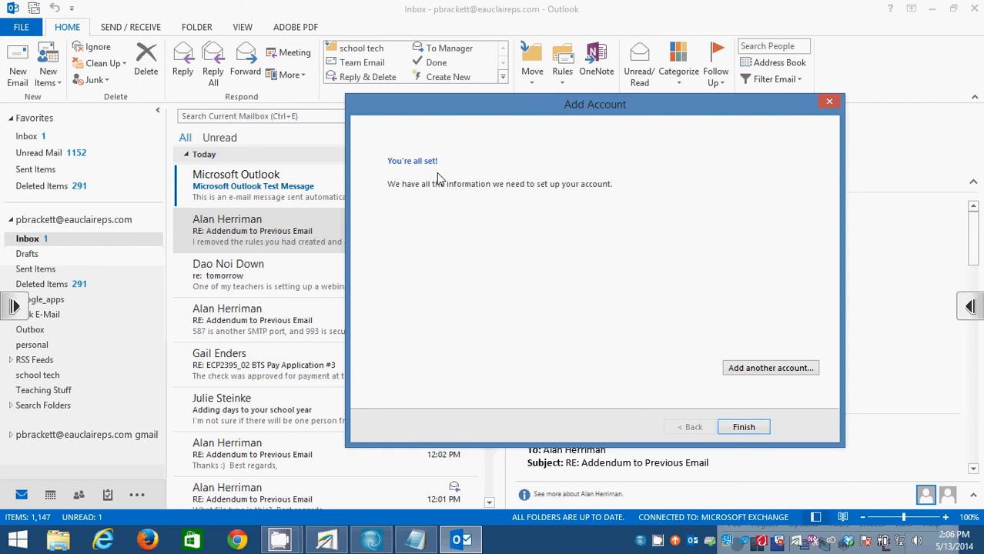
Finish the wizard, then delete the Microsoft Outlook Test Message from the Exchange Inbox.
click(743, 428)
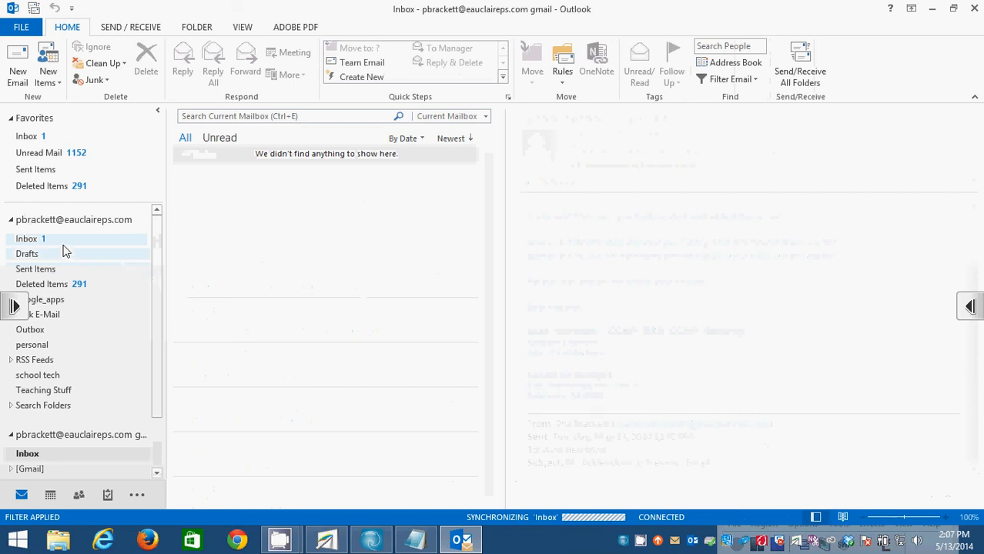
click(35, 241)
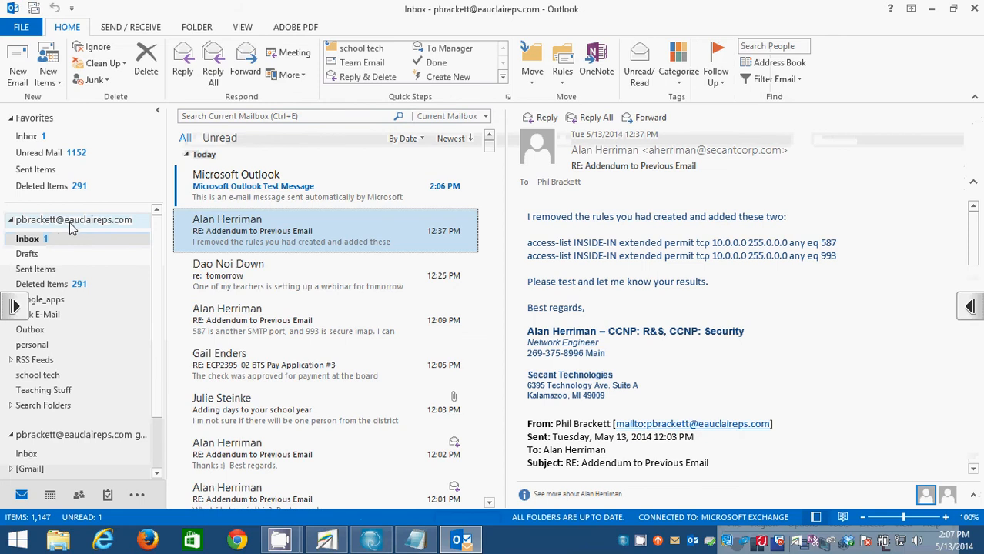
right_click(246, 187)
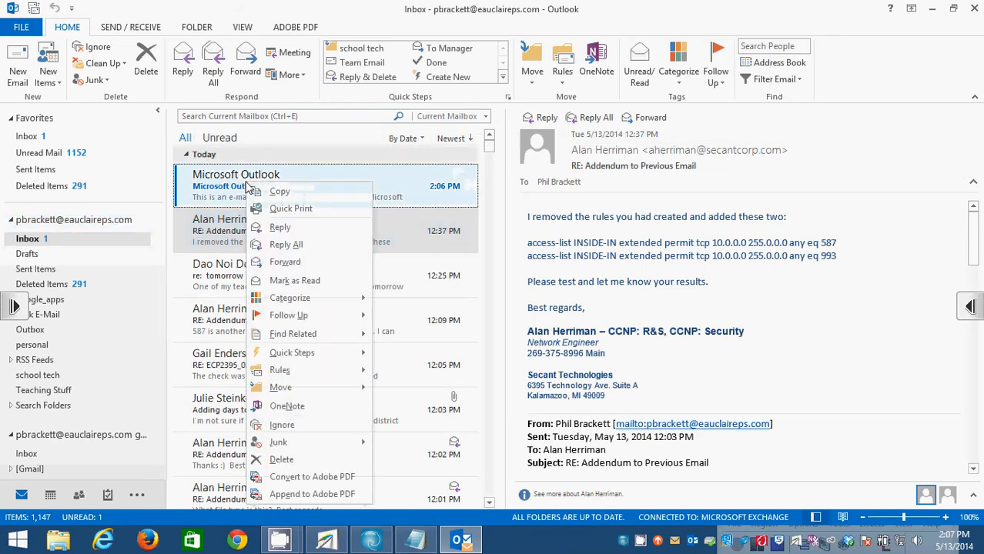
click(301, 467)
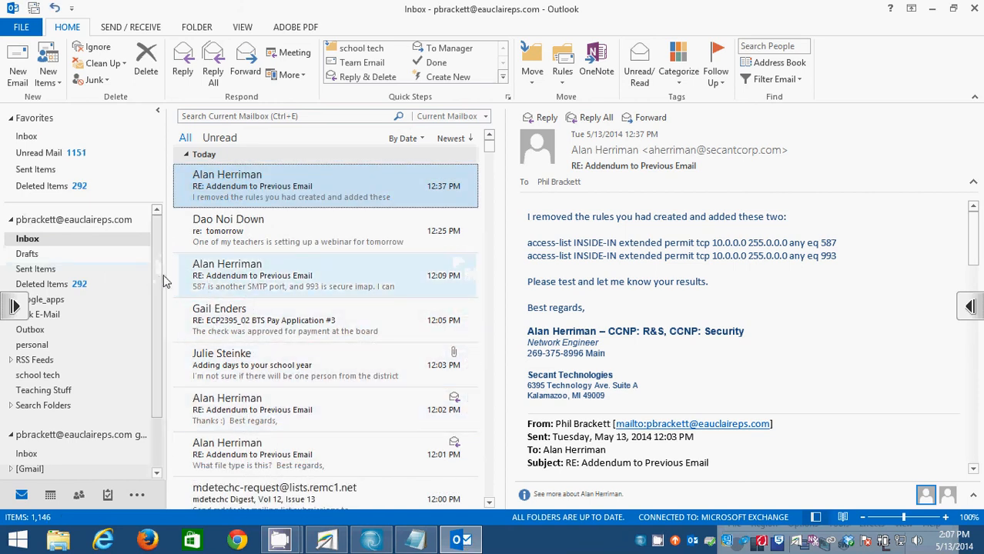
Scroll the folder pane down and open the gmail account's Inbox so it syncs.
scroll(158, 304, down, 2)
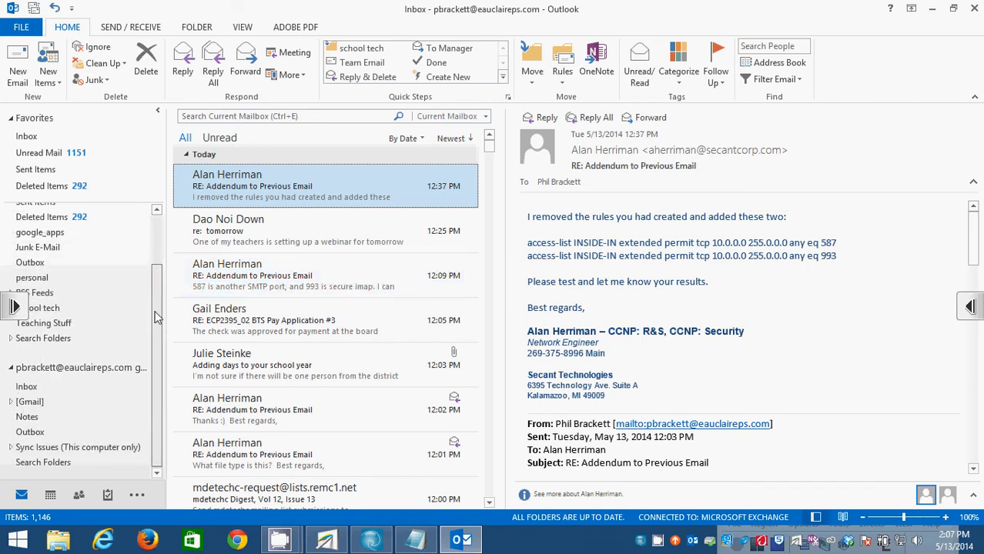
scroll(154, 316, up, 3)
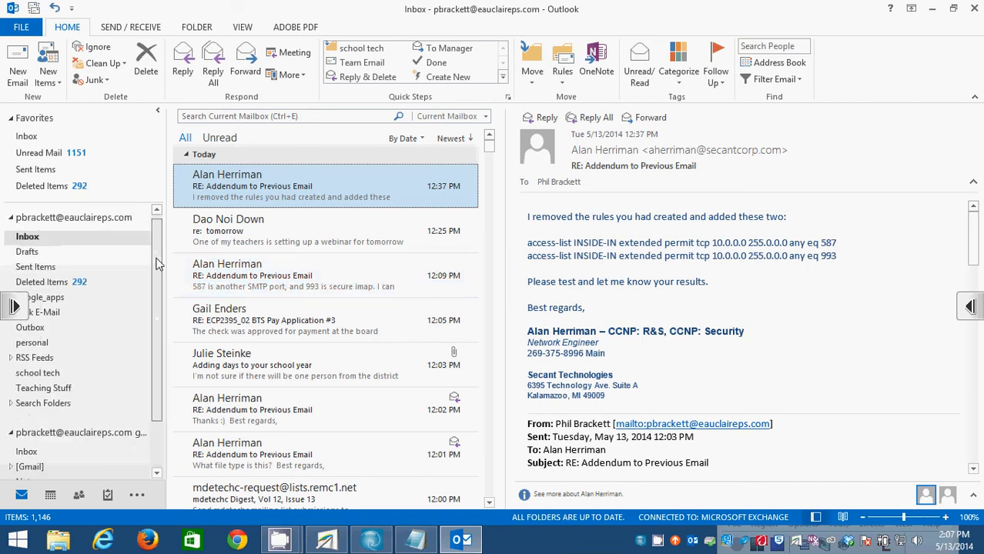
scroll(151, 315, down, 3)
scroll(158, 254, up, 2)
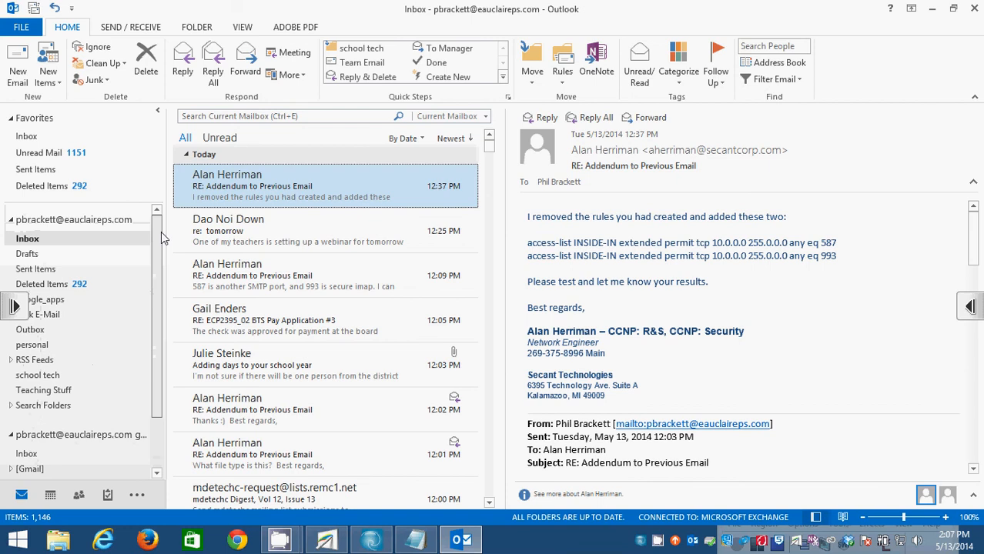
scroll(161, 254, down, 2)
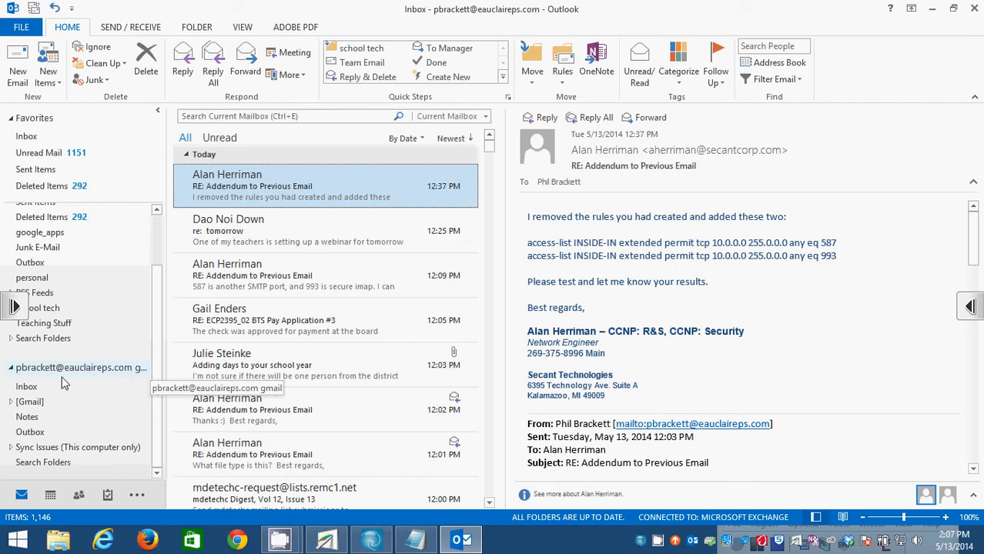
click(29, 389)
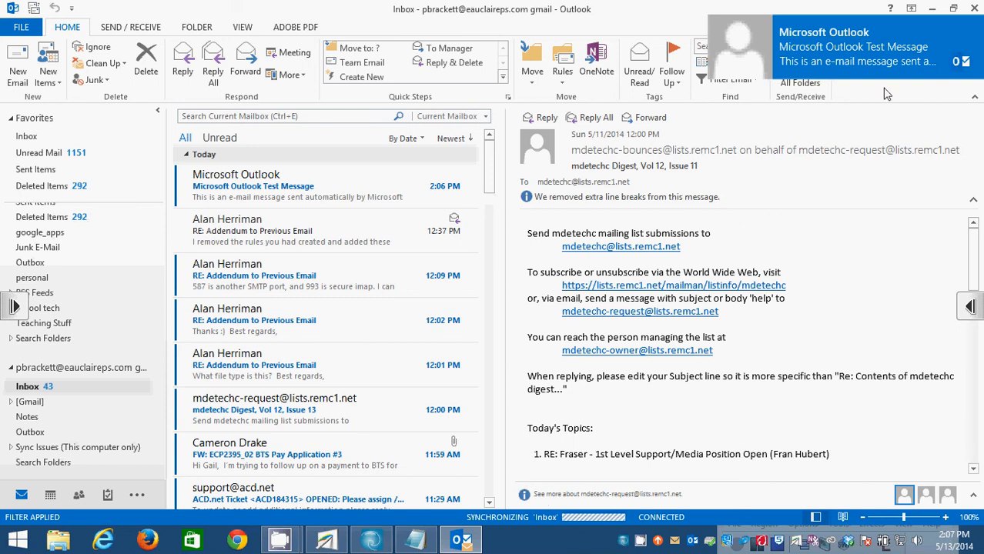
Delete the Microsoft Outlook Test Message from the gmail account's Inbox.
click(328, 200)
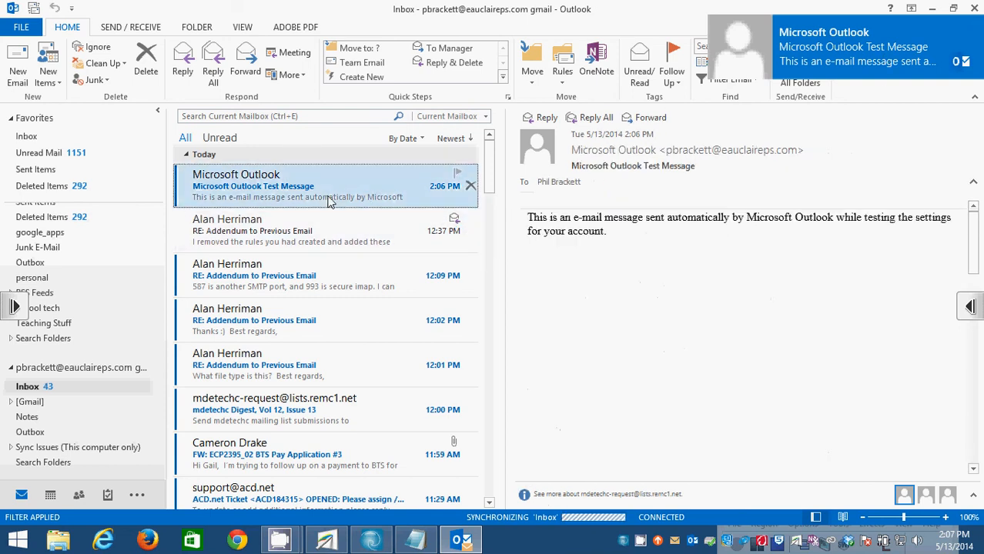
right_click(332, 188)
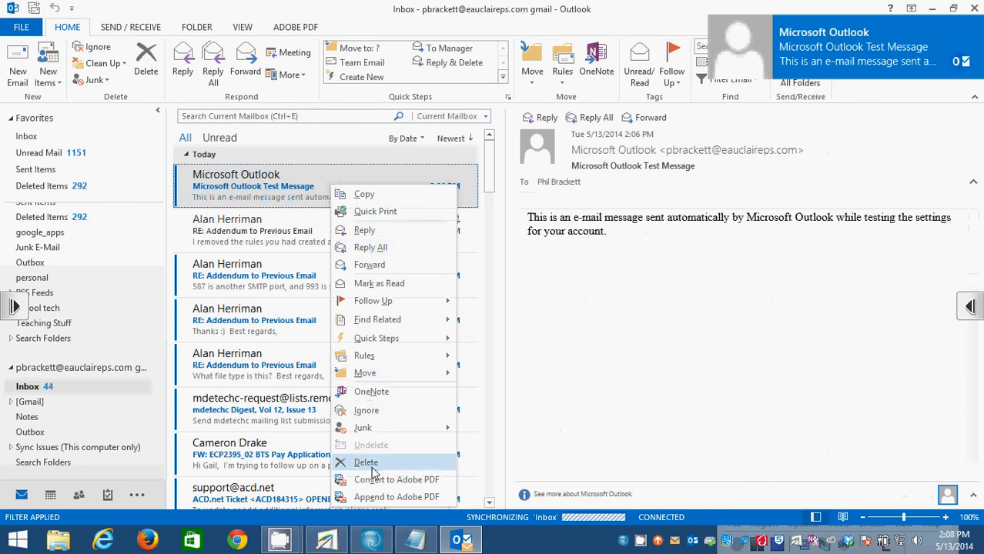
click(372, 468)
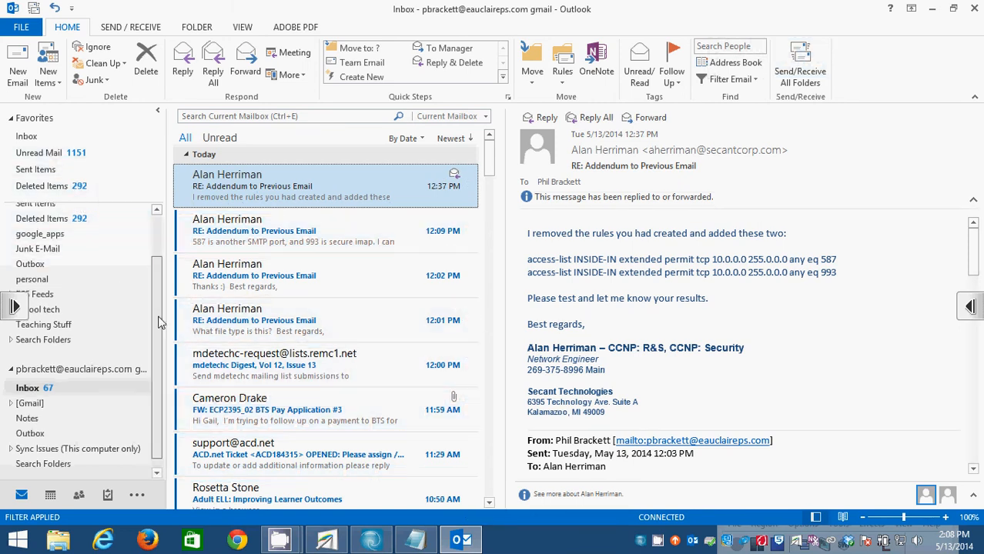
scroll(161, 322, up, 3)
Switch back and forth between the Exchange Outlook Today summary and the gmail top-level view.
click(68, 224)
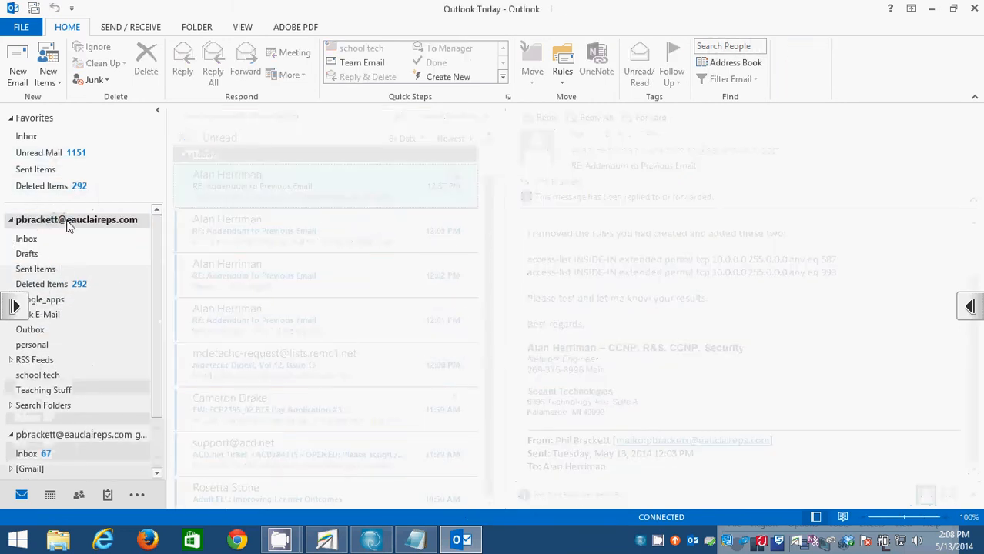
click(79, 435)
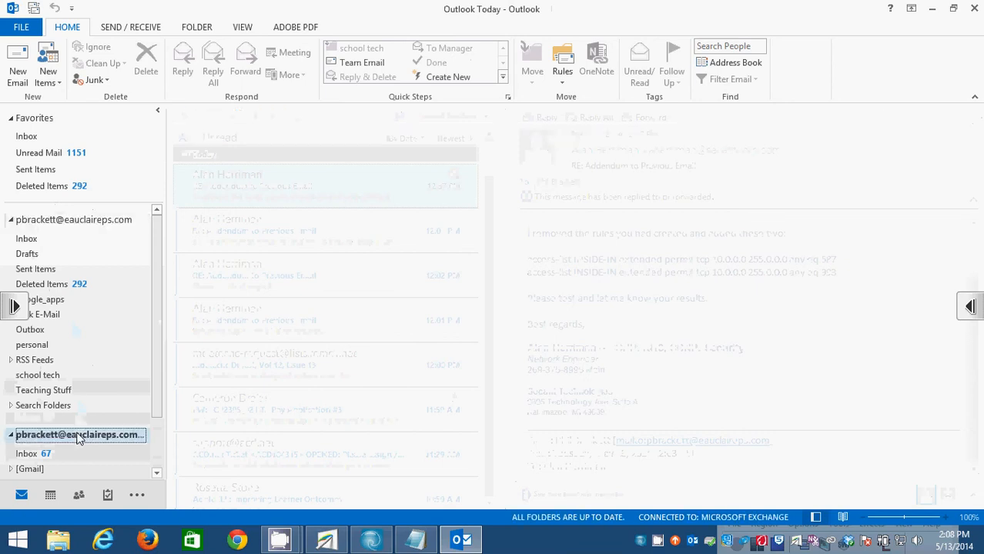
click(107, 223)
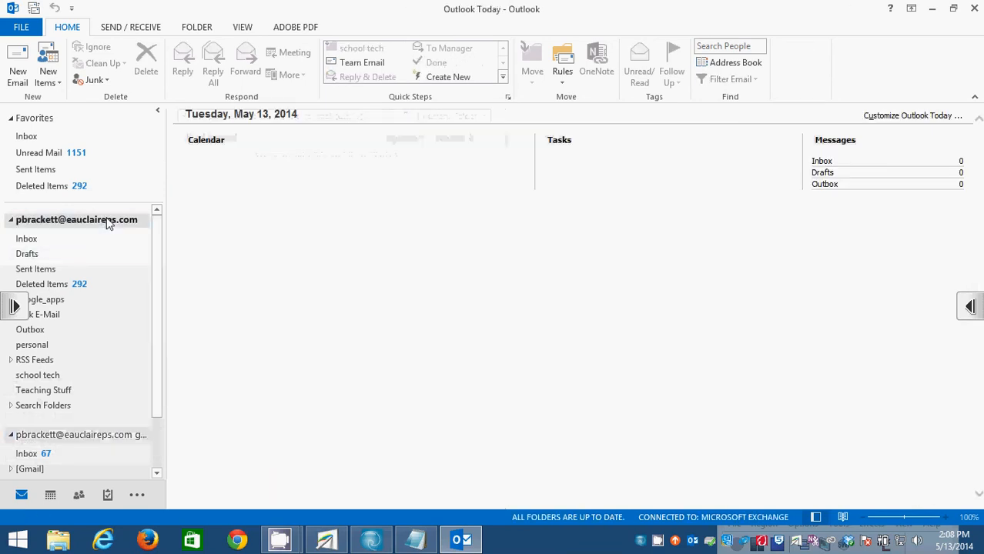
drag(151, 302, 152, 235)
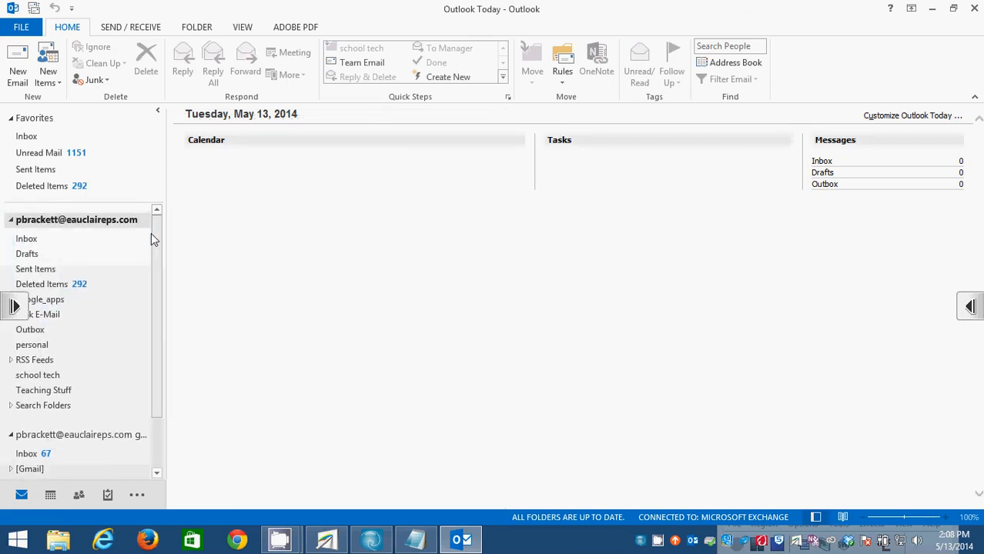
click(70, 437)
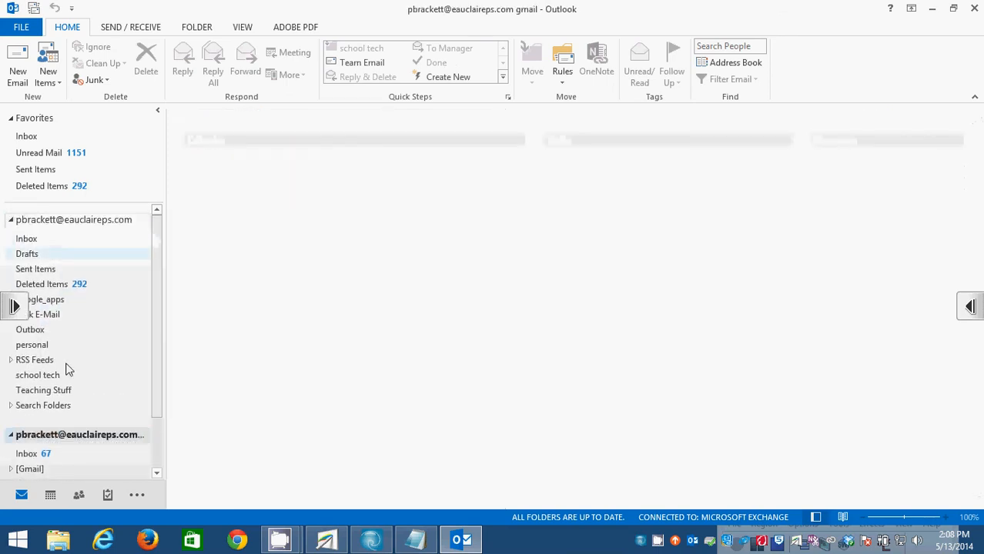
click(80, 221)
click(80, 437)
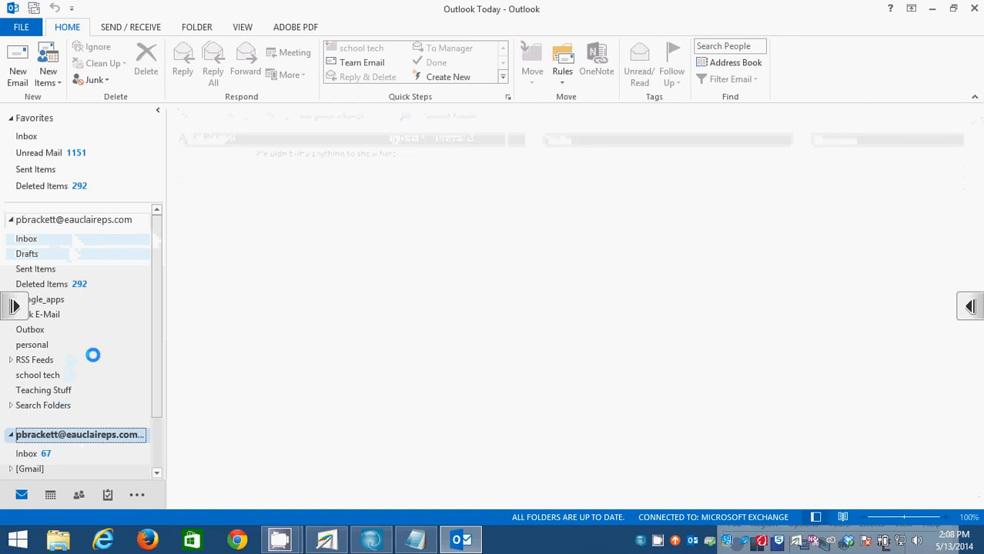
click(103, 221)
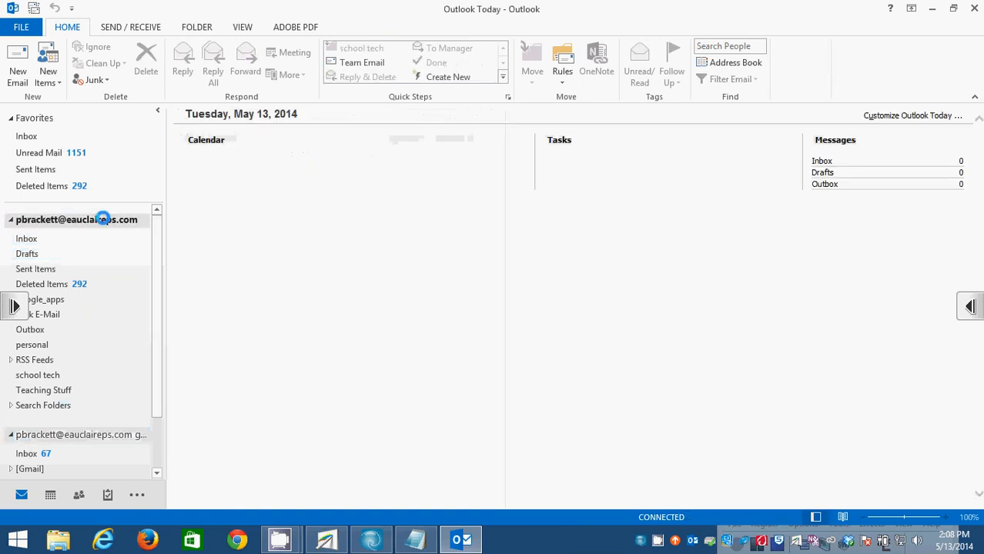
Check the Exchange Inbox, then return to the gmail account's top-level view.
click(30, 241)
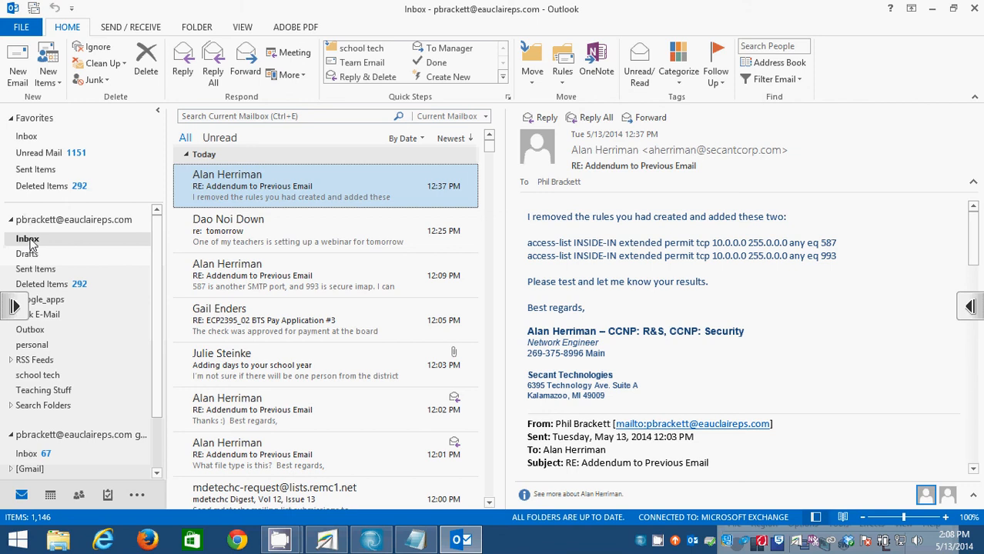
drag(158, 361, 111, 220)
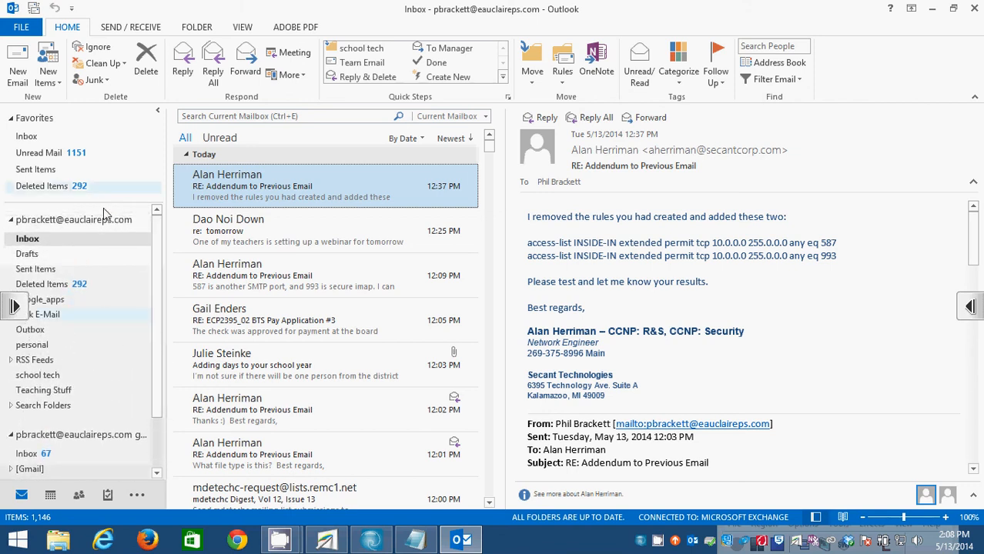
click(106, 218)
click(71, 435)
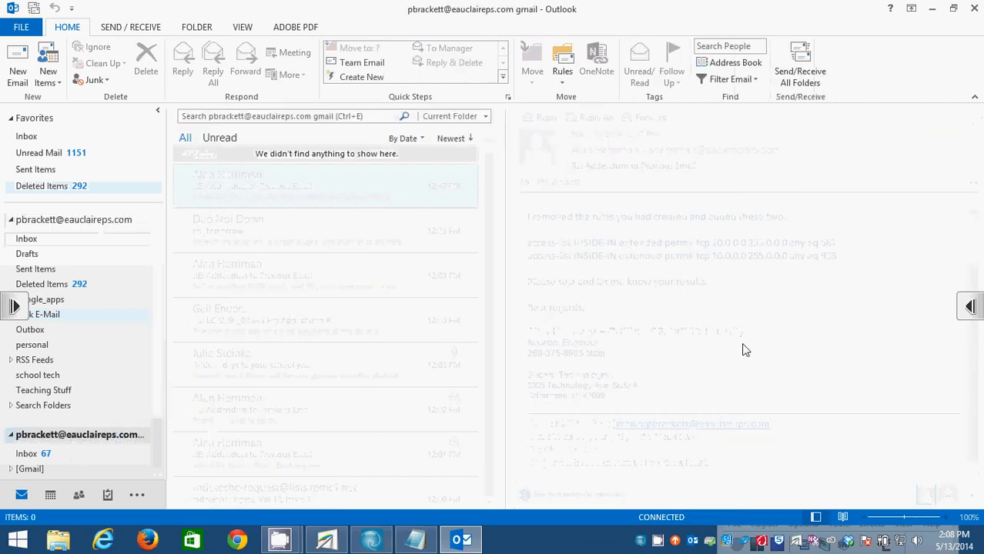
click(371, 540)
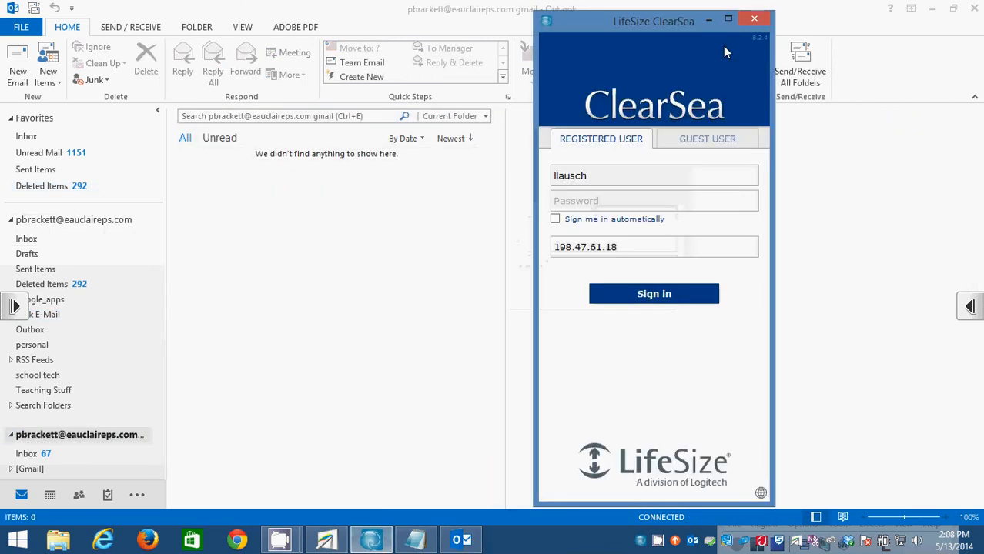
In Notepad, note that on-campus email servers shut down for google mail servers, then add 'gmail.com'.
click(756, 20)
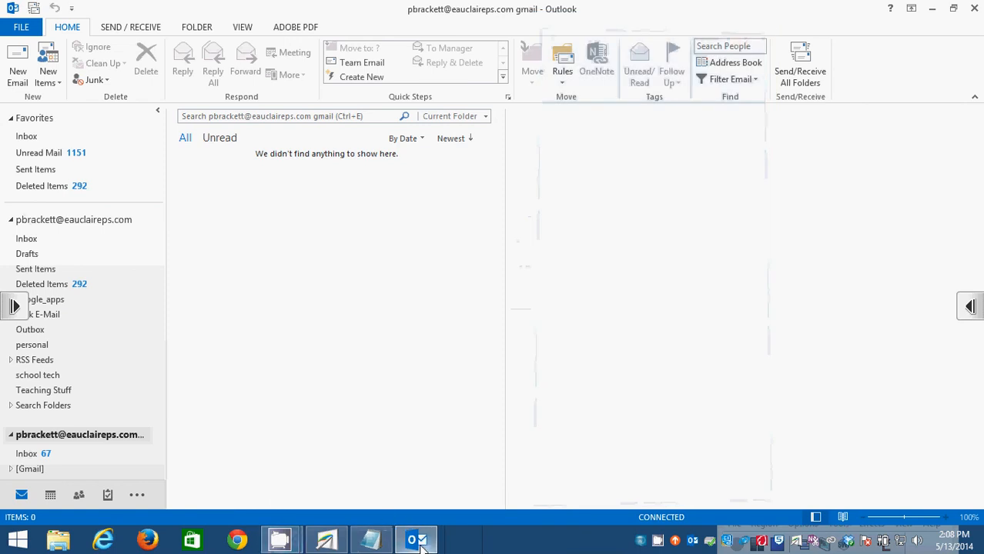
click(373, 543)
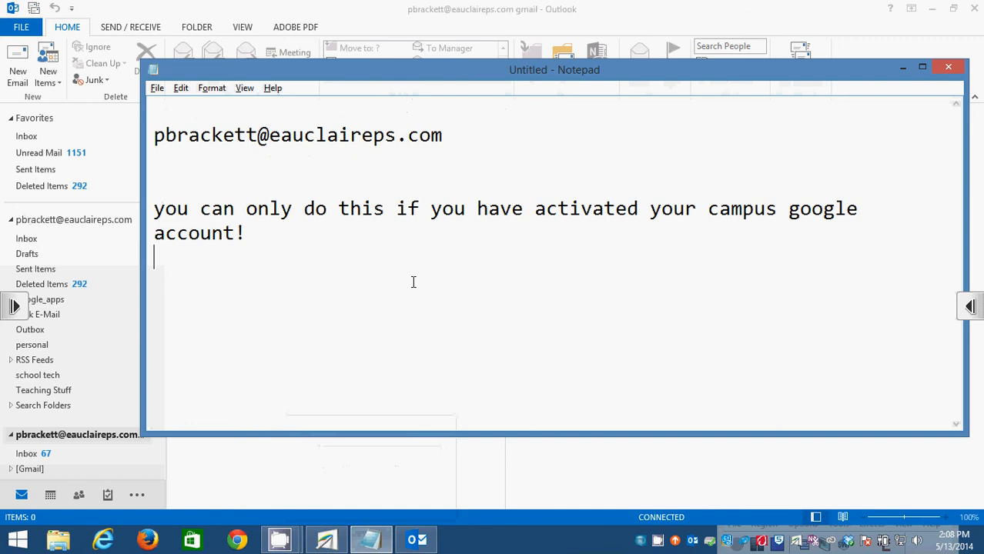
text(when the)
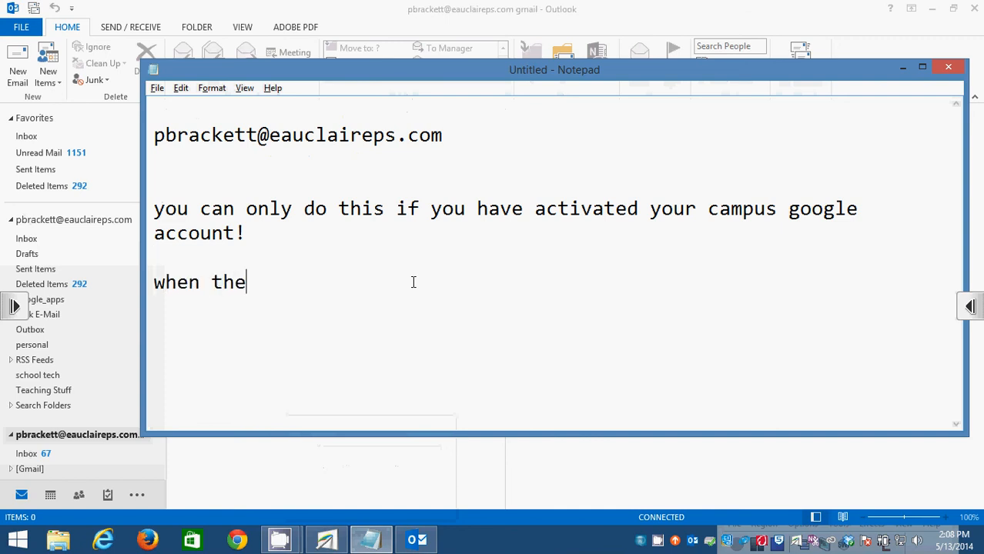
text( switchov)
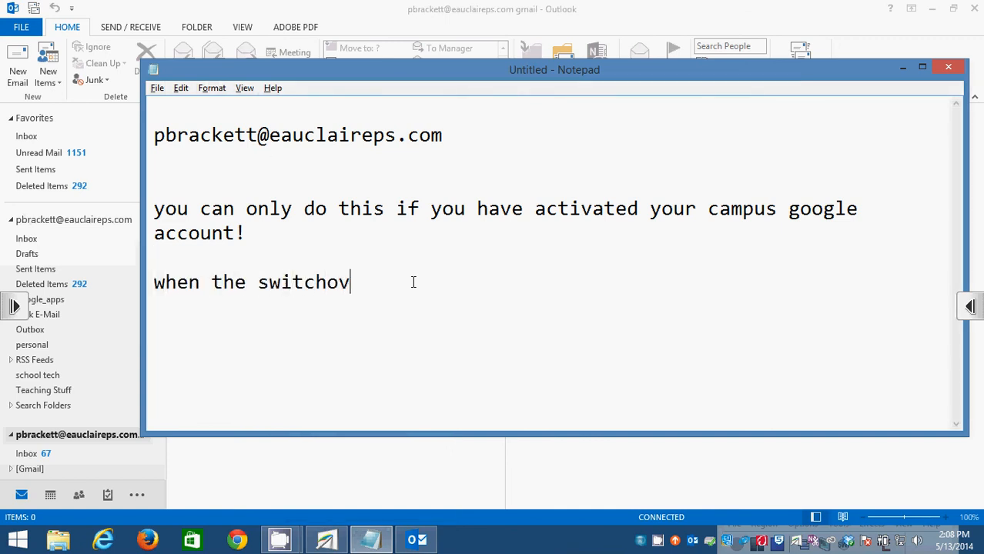
text(er happens)
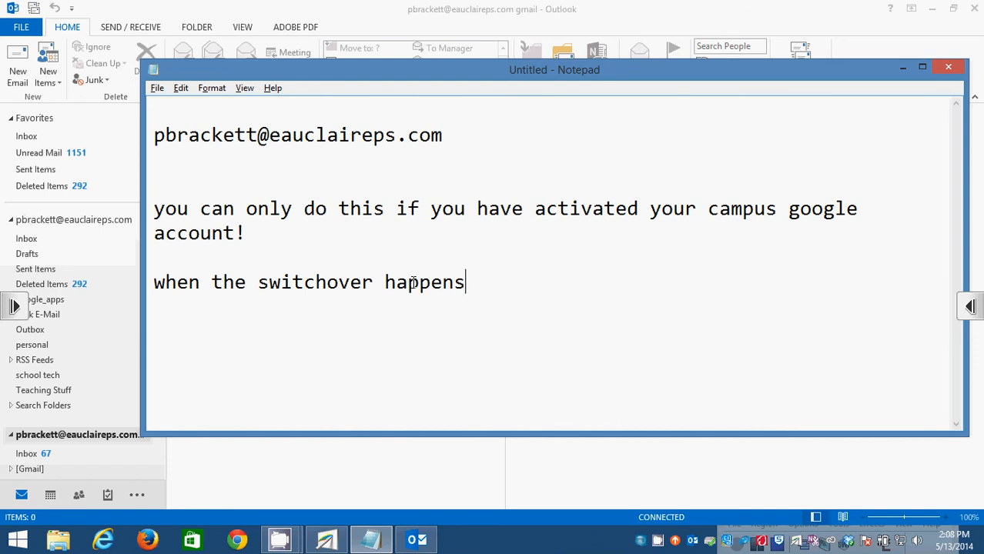
text(, we will )
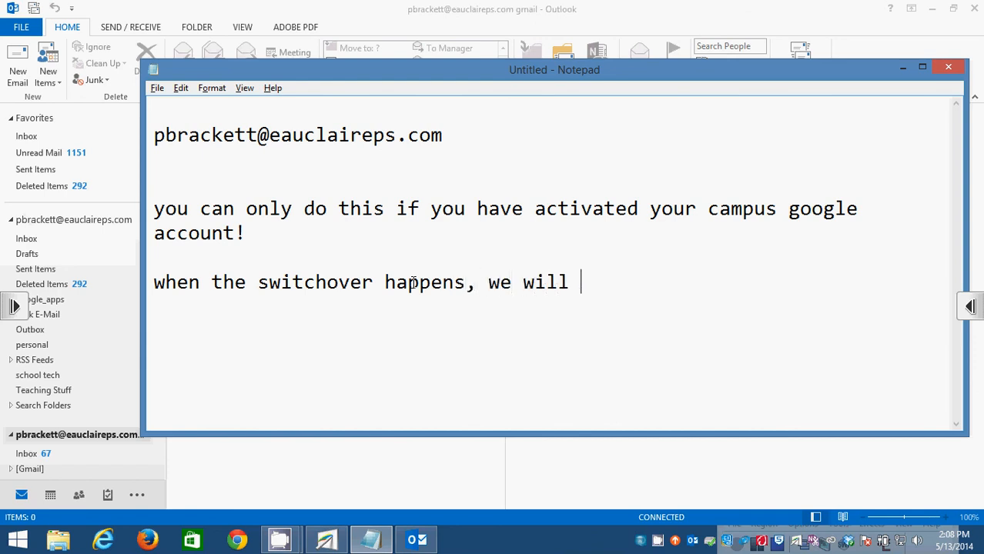
text(shutdown)
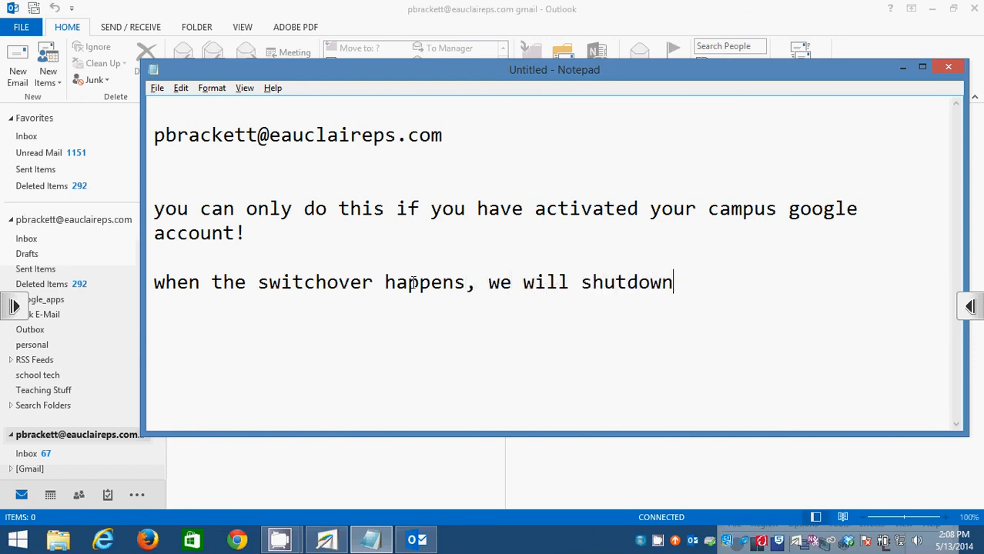
text( o nca)
key(BackSpace)
key(BackSpace)
key(BackSpace)
key(BackSpace)
text(n campus email)
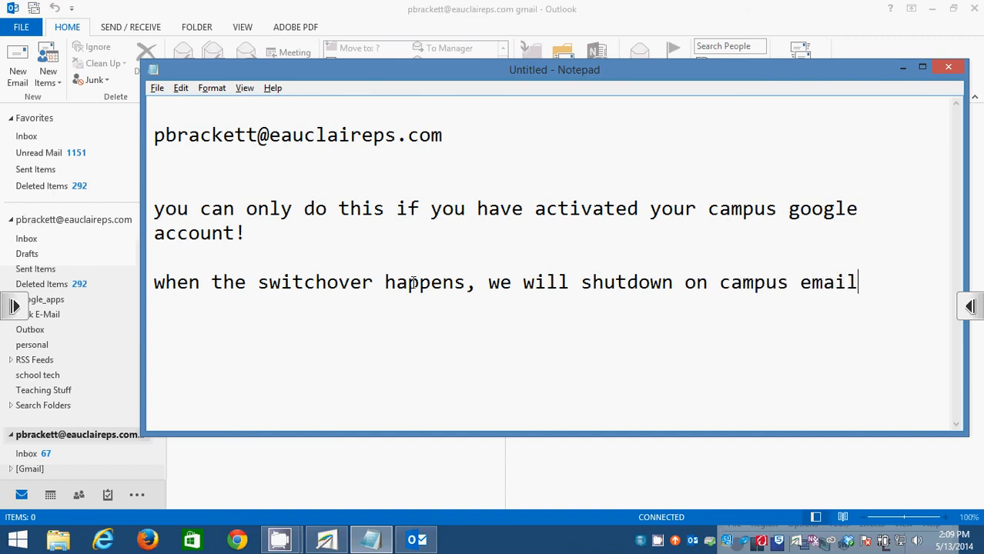
text( servers,)
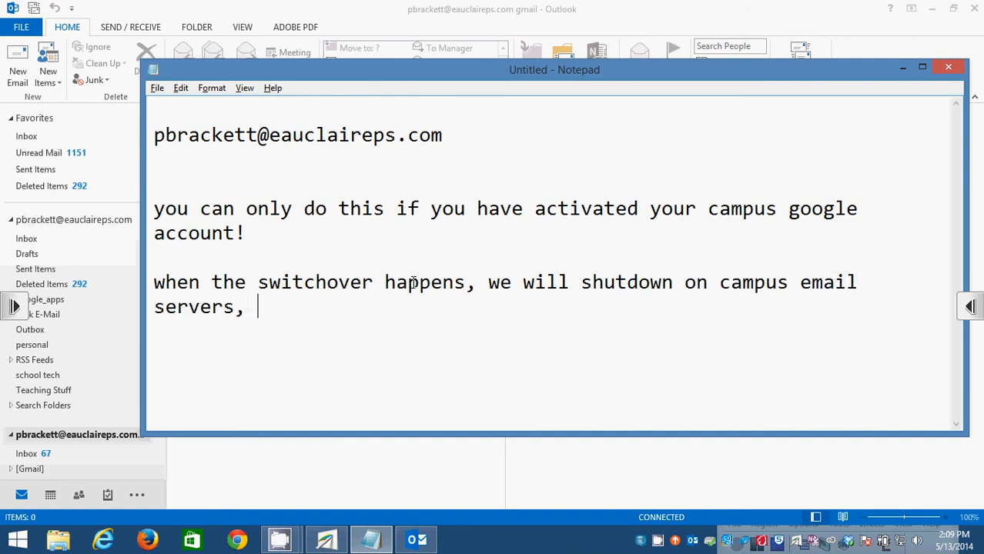
text( and switch )
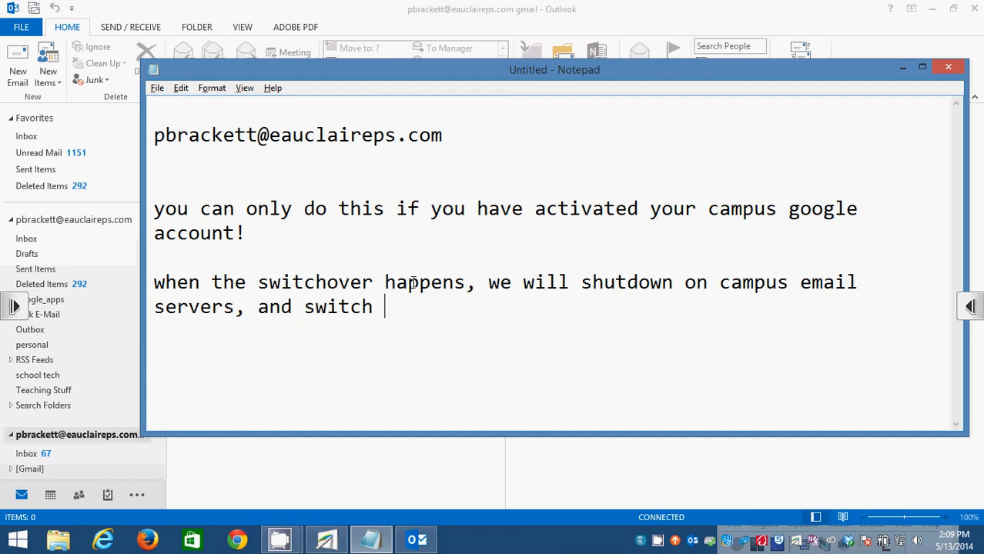
text(to google mai)
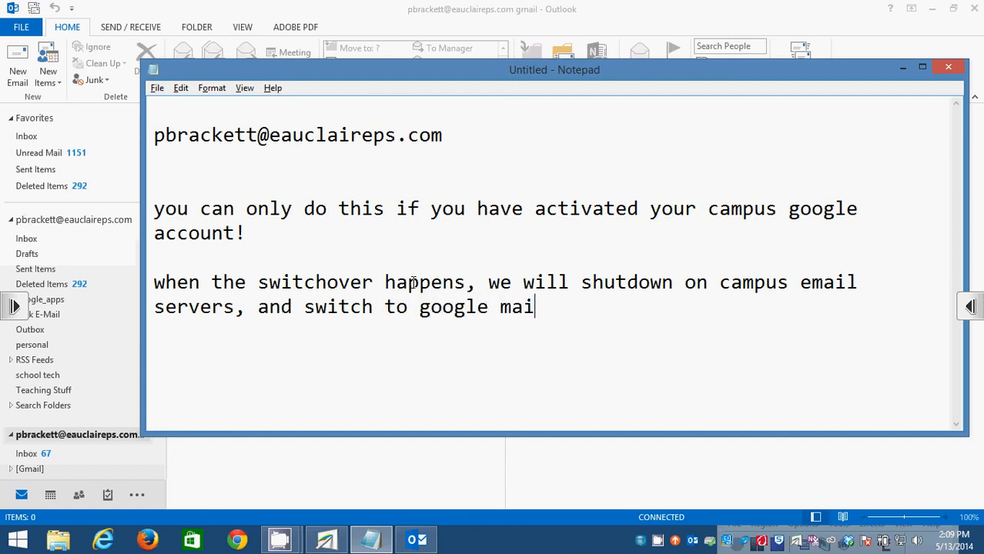
text(l servers.)
key(Return)
key(Return)
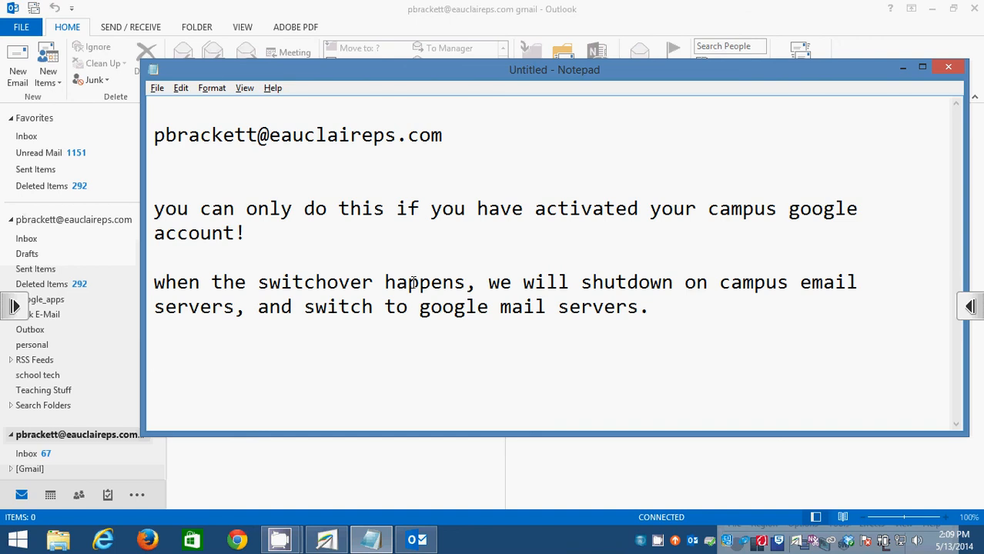
text(gmail.com)
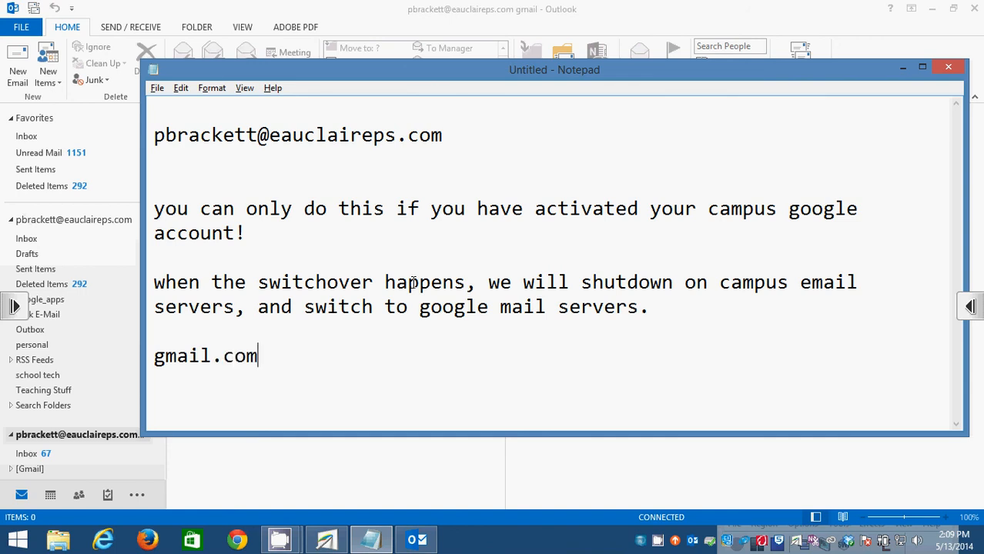
Add the lines 'mail.eauclaireps.com - on-campus server' and 'outlook - multiple accounts (gmail & campus mail)'.
key(Return)
text(mail.eaucla)
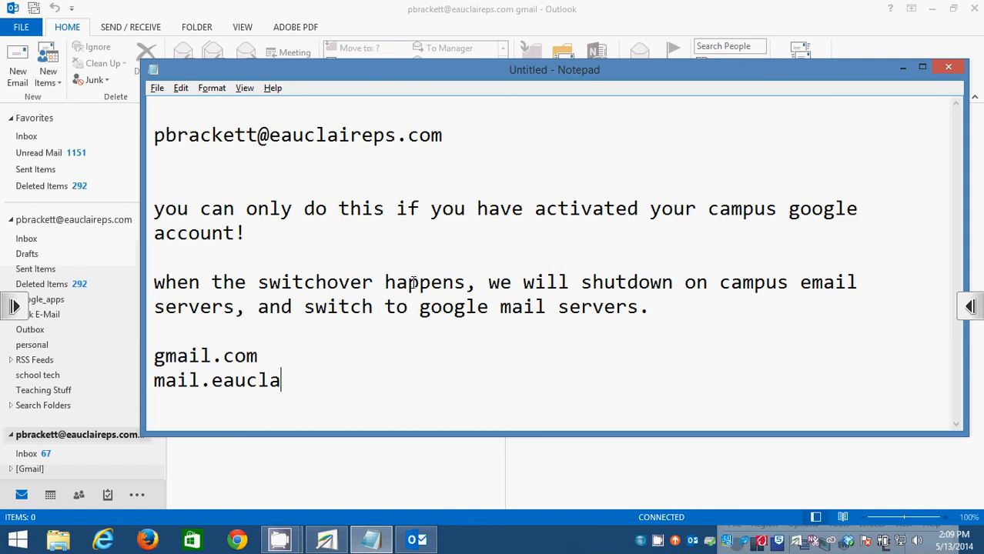
text(ireps.com)
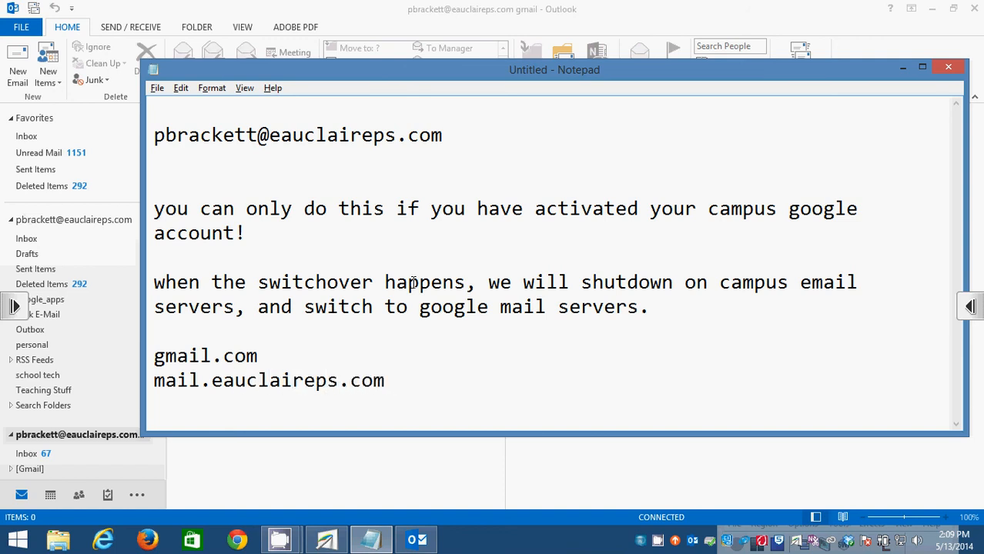
text( - on-campus server)
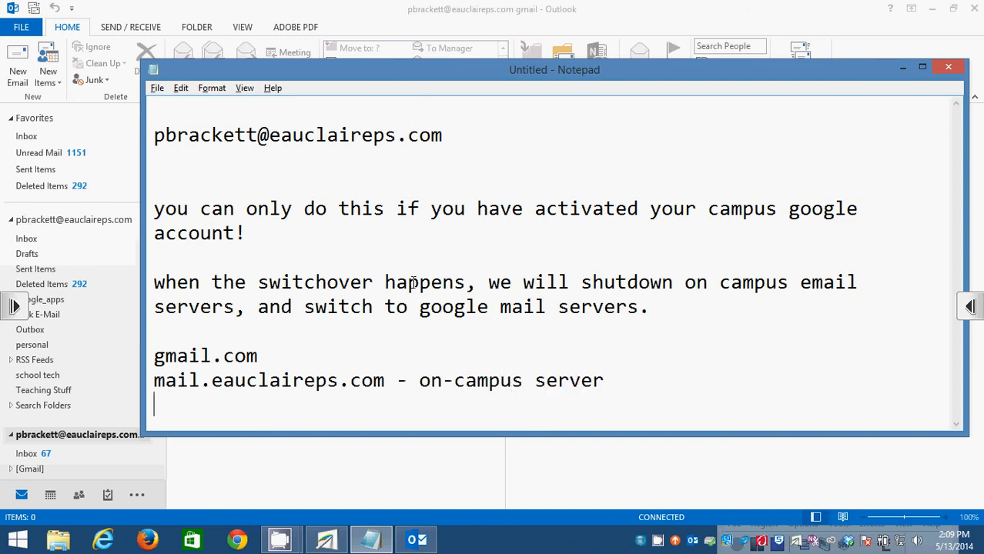
key(Return)
text(outlook)
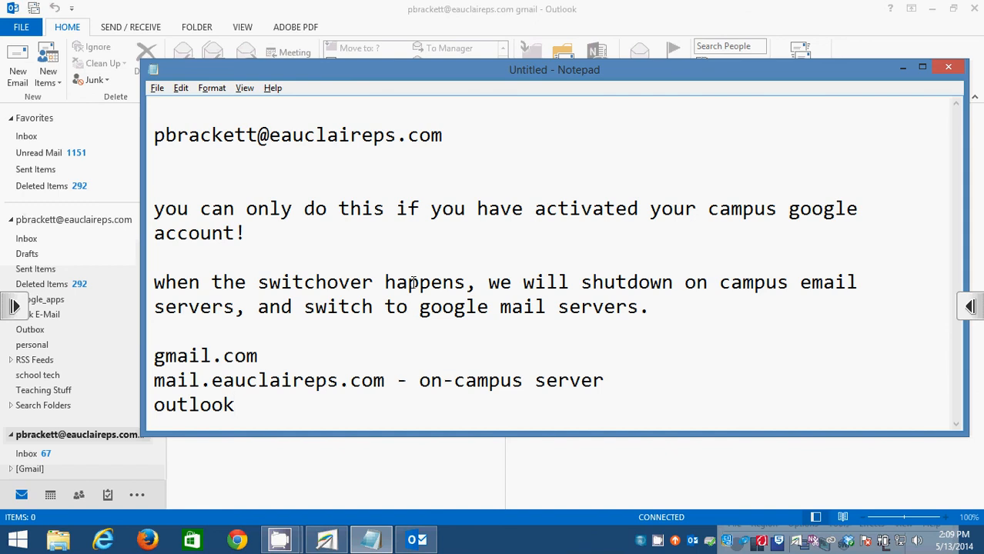
key(Return)
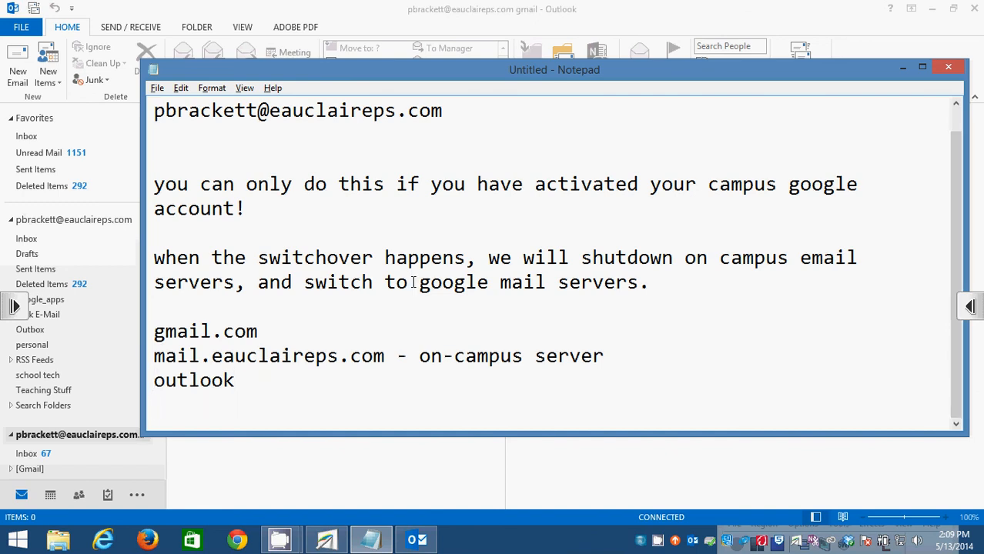
text(- multiple accounts)
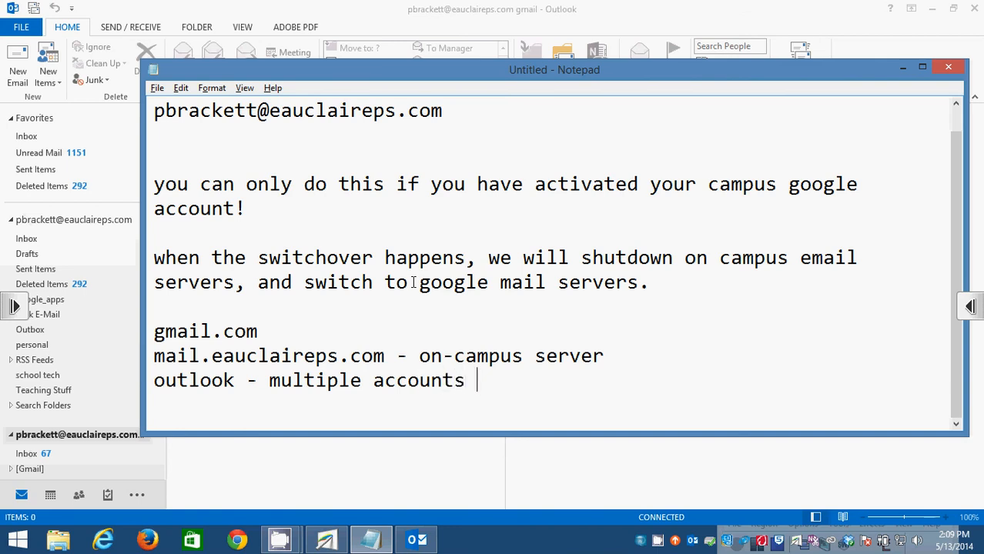
text( (gmail & )
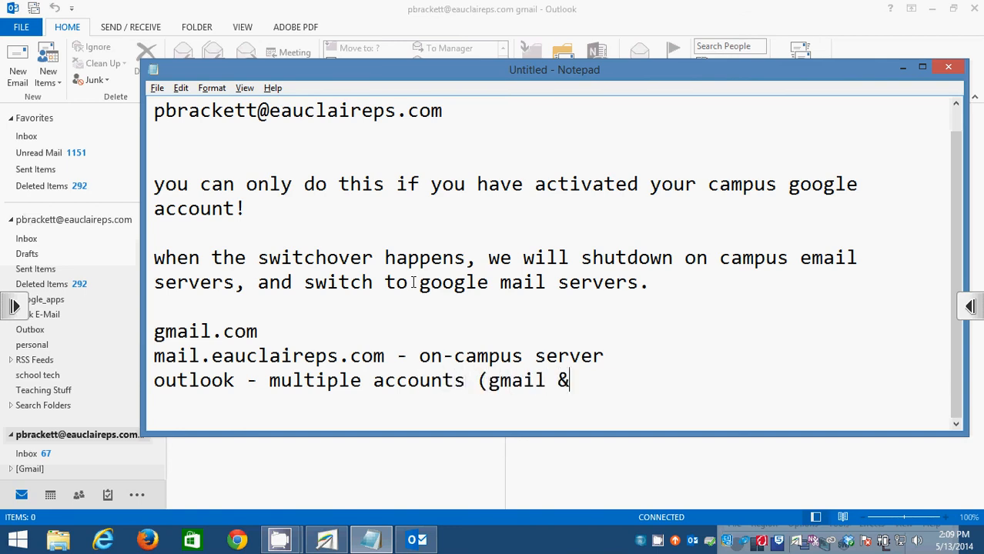
text(campus mail))
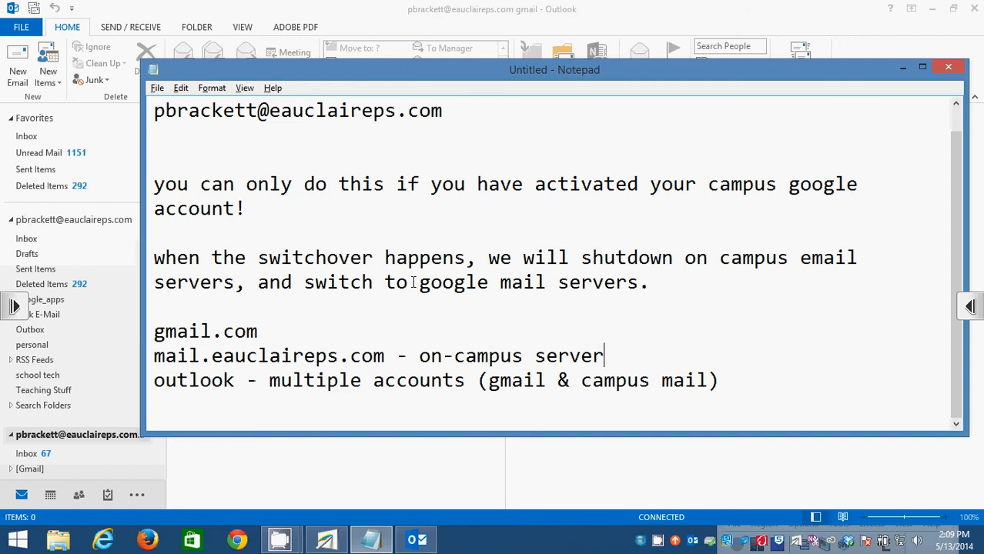
Try replacing 'on-campus server' with 'gmail.com' twice, undoing each time to keep the original wording.
key(ctrl+shift+Left)
key(ctrl+shift+Left)
key(ctrl+shift+Left)
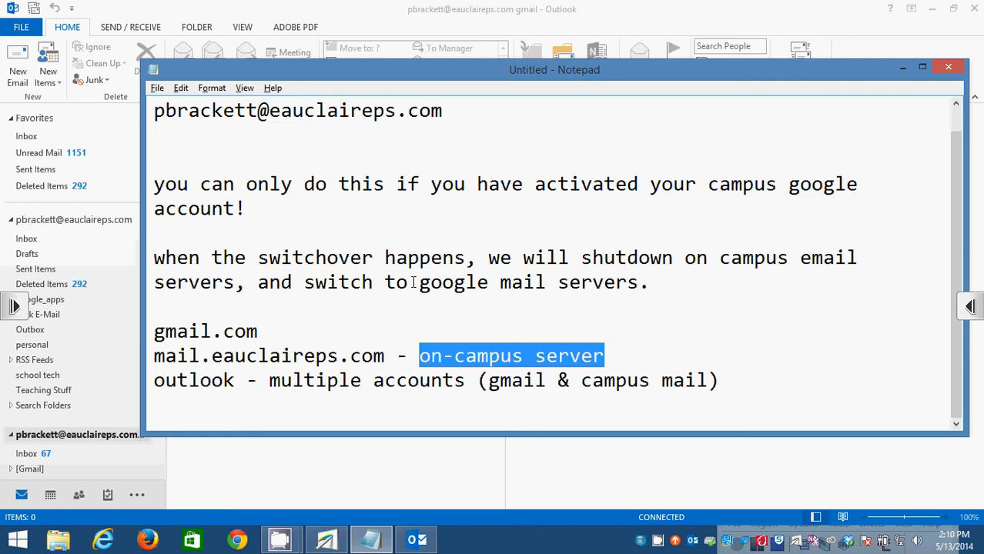
text(gmail.com)
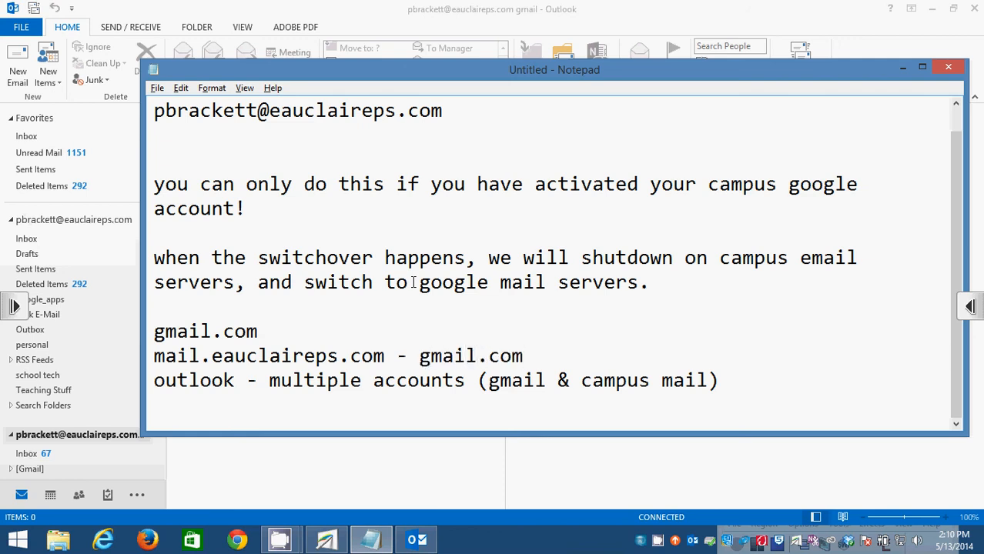
key(ctrl+z)
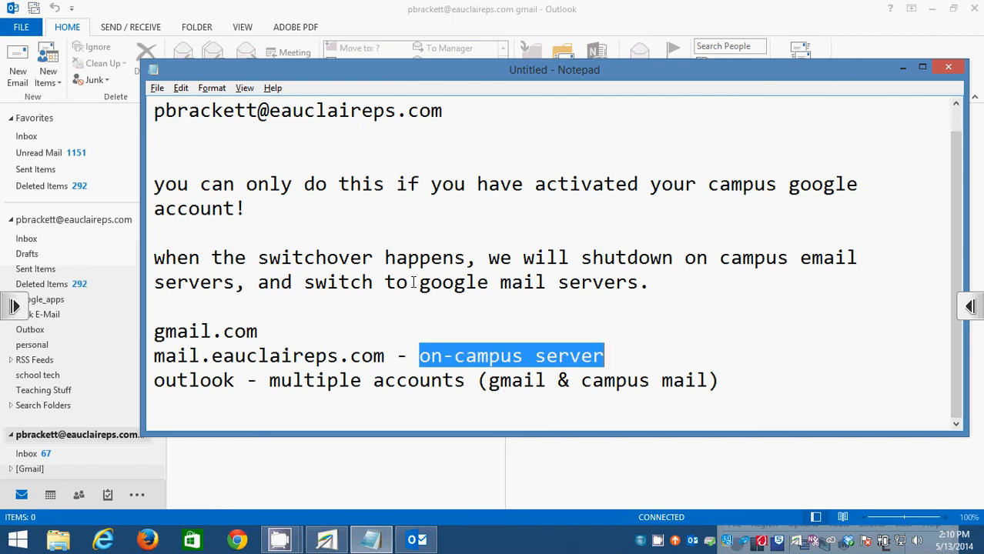
key(Up)
key(Up)
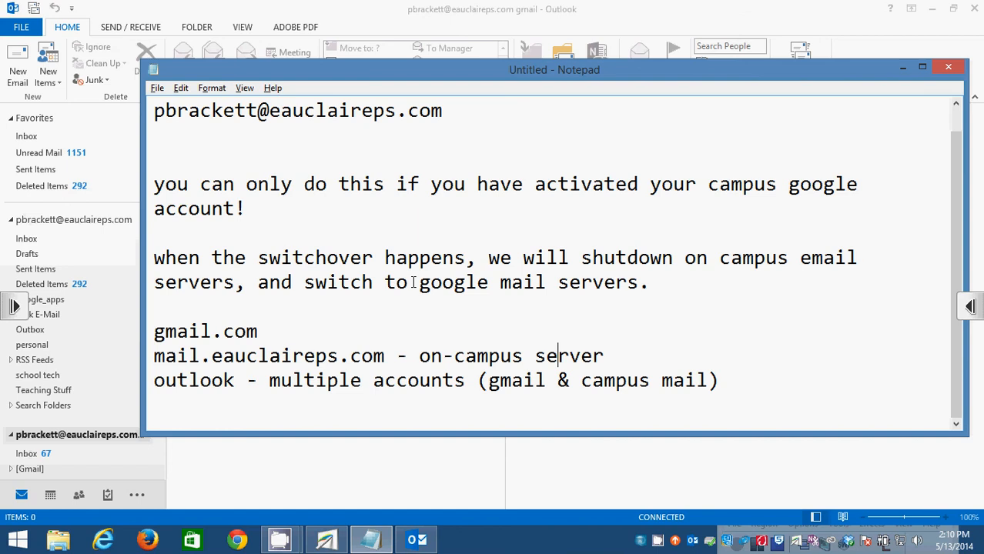
key(ctrl+shift+Left)
key(ctrl+shift+Left)
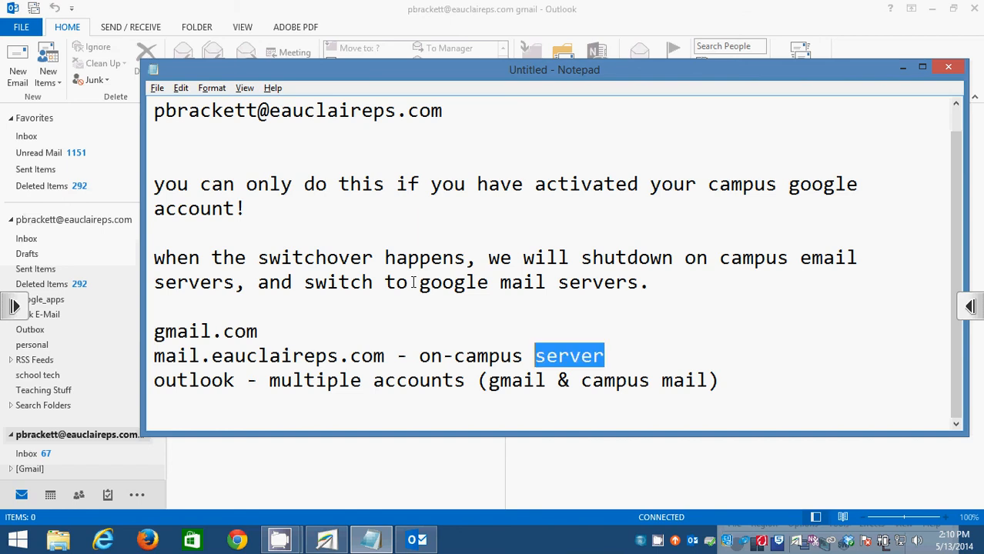
text(gmail.com)
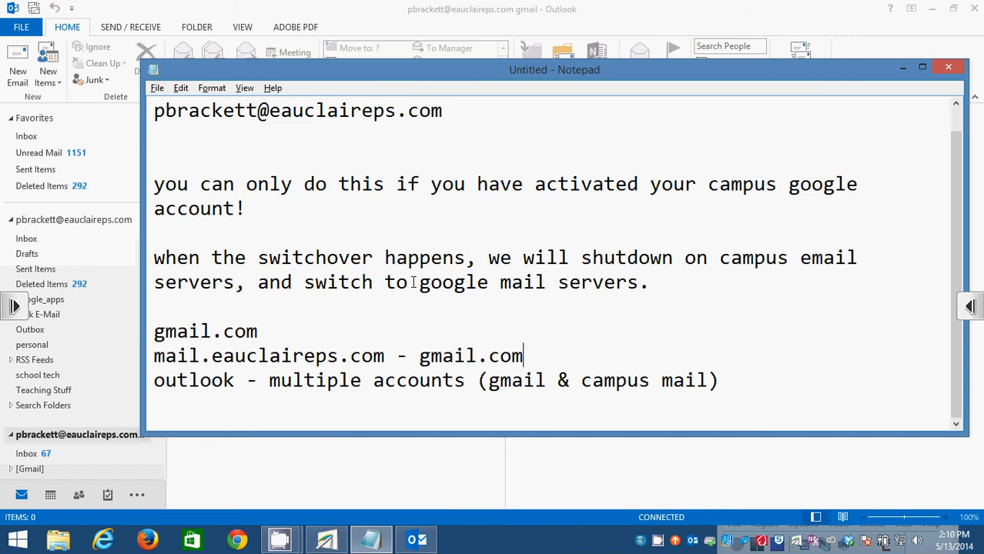
key(ctrl+z)
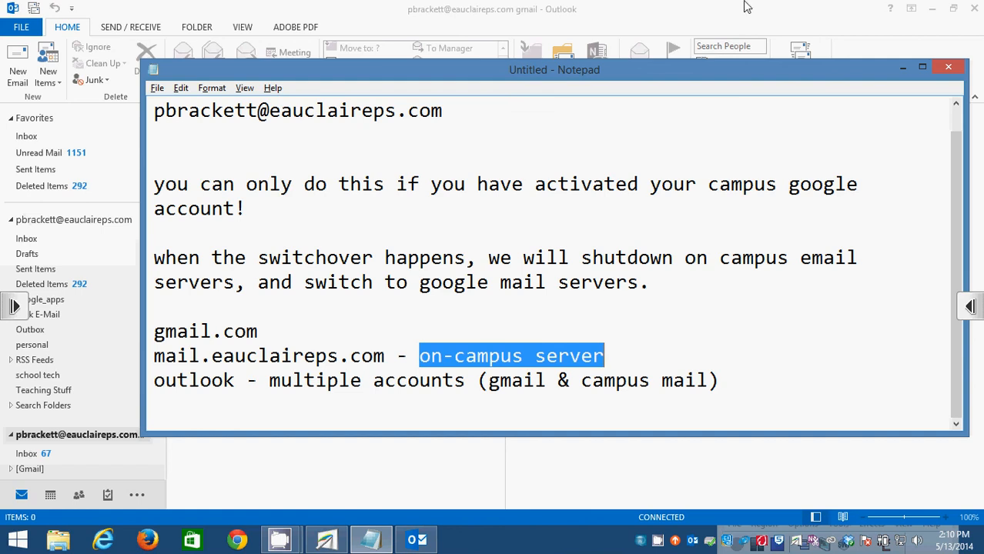
Minimize Notepad so the Outlook mailbox shows again.
click(371, 539)
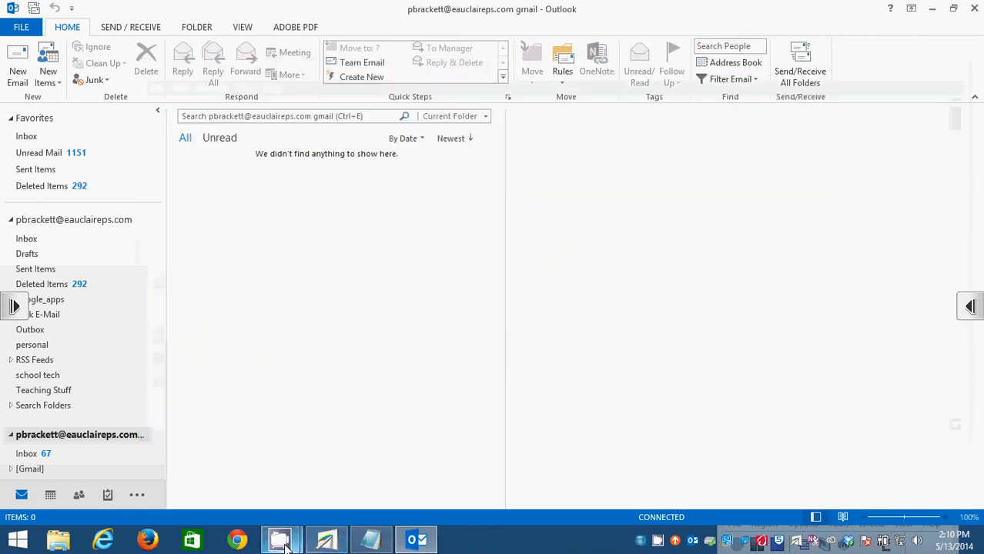
mouse_move(283, 545)
click(263, 469)
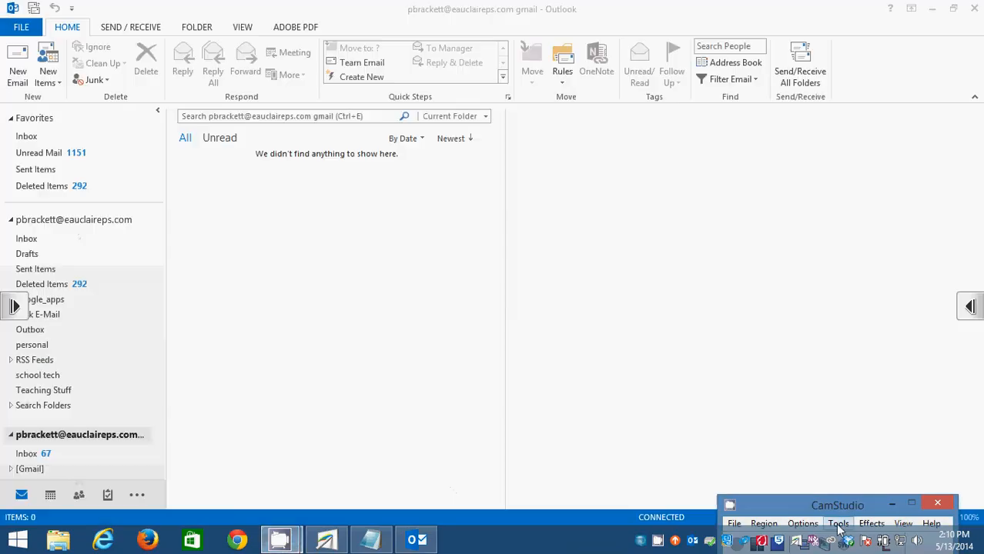